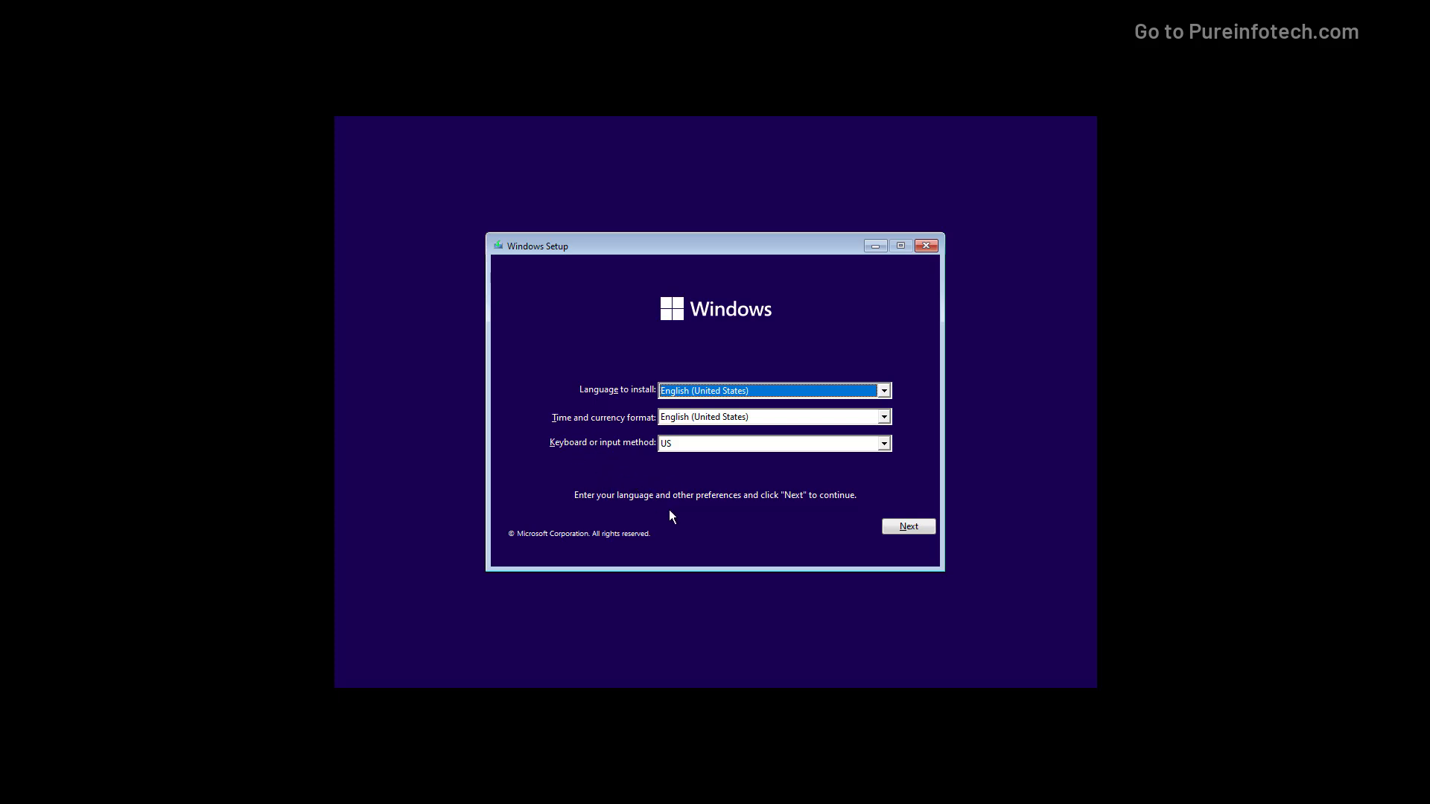
# - Keep the default language and keyboard, start Install now, and skip entering a product key
pyautogui.click(912, 529)
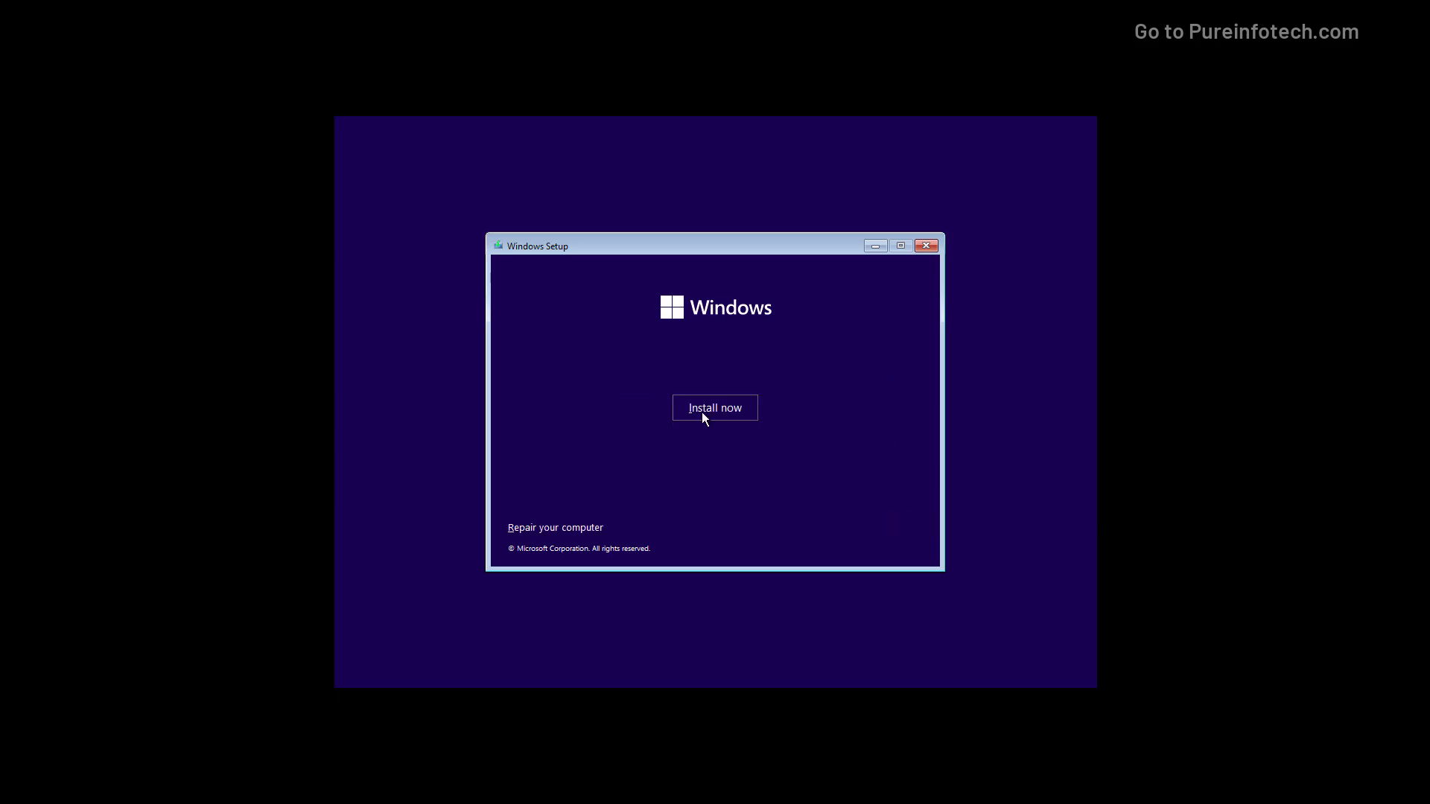
pyautogui.click(702, 412)
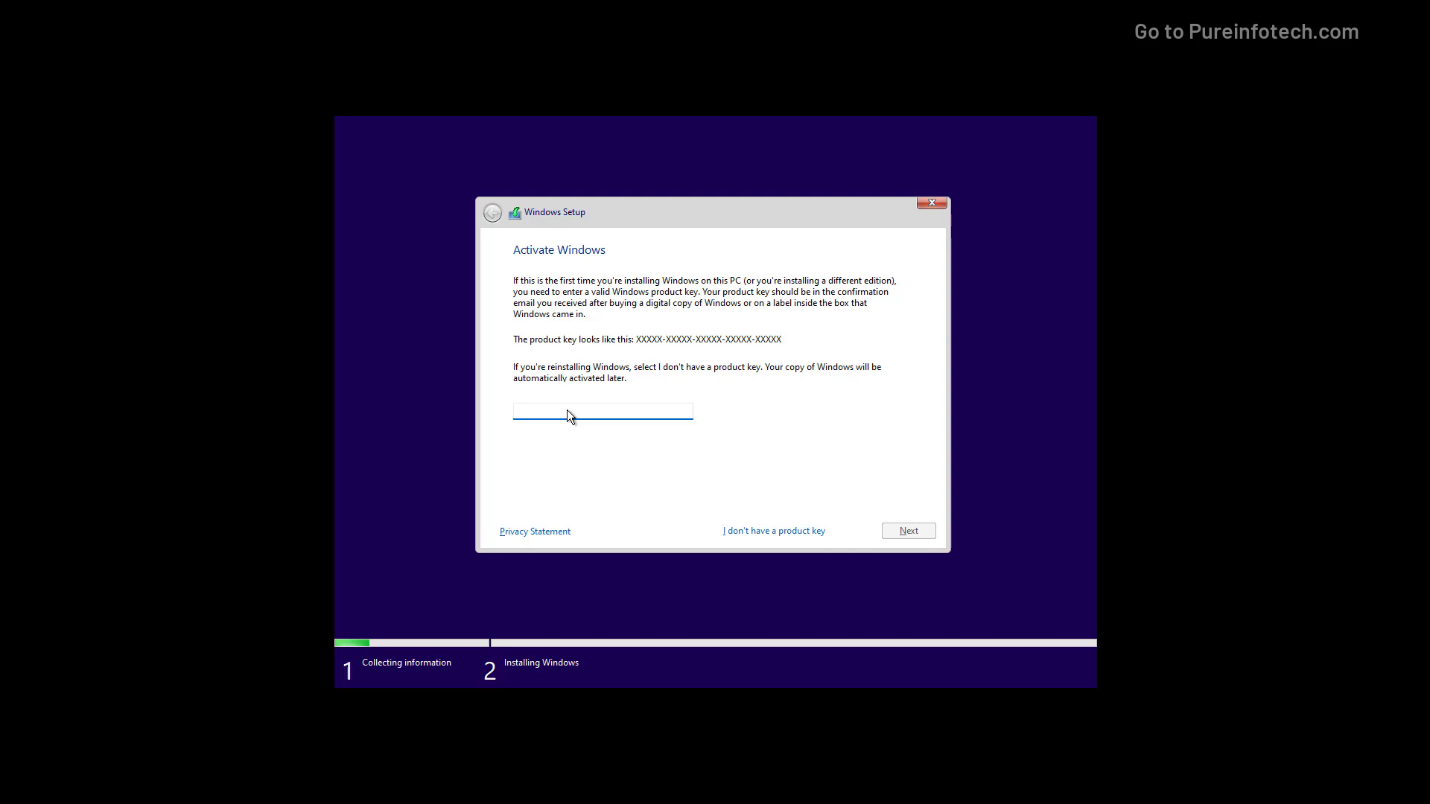
pyautogui.click(759, 533)
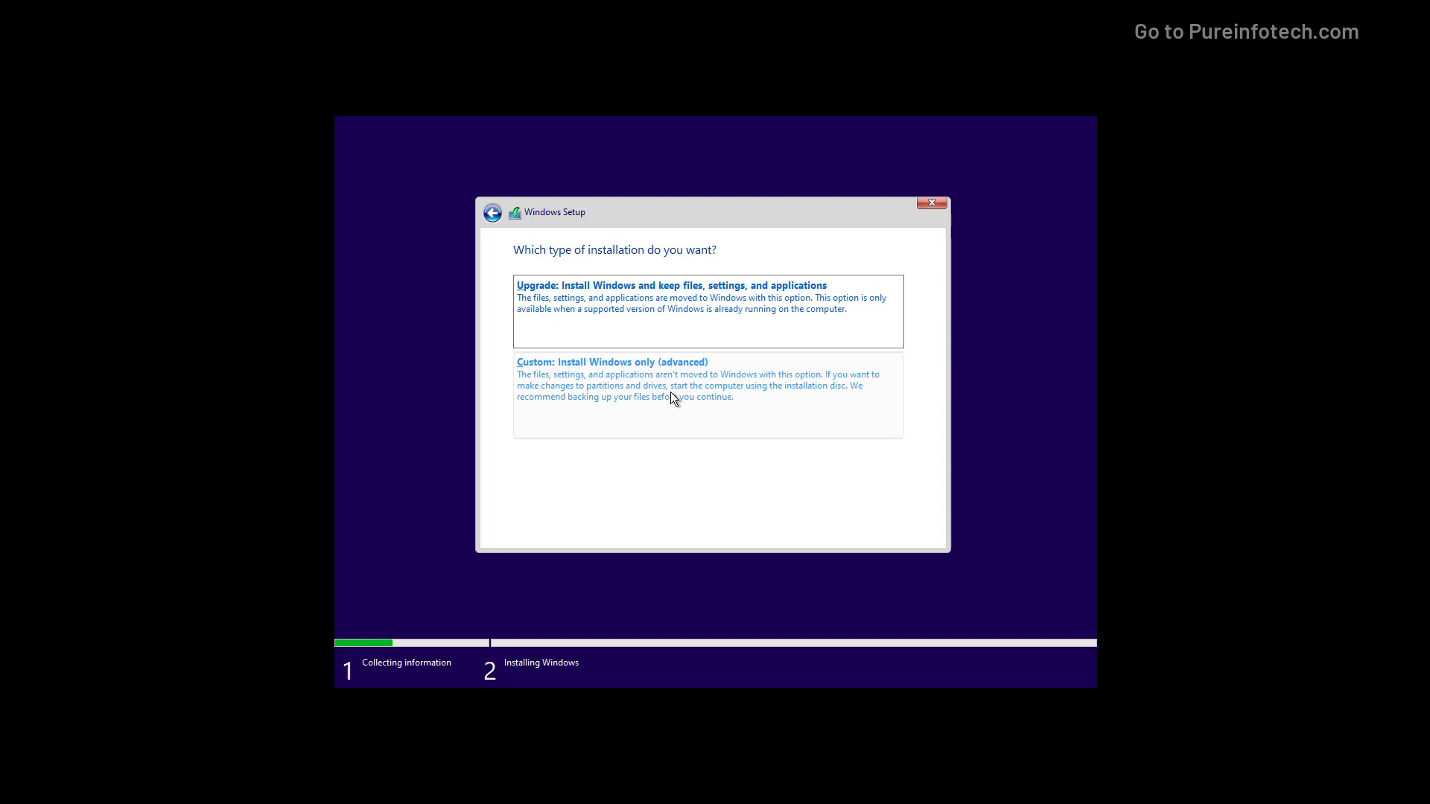
# - Run a Custom install of Windows only onto Drive 0's 70.0 GB unallocated space
pyautogui.click(670, 392)
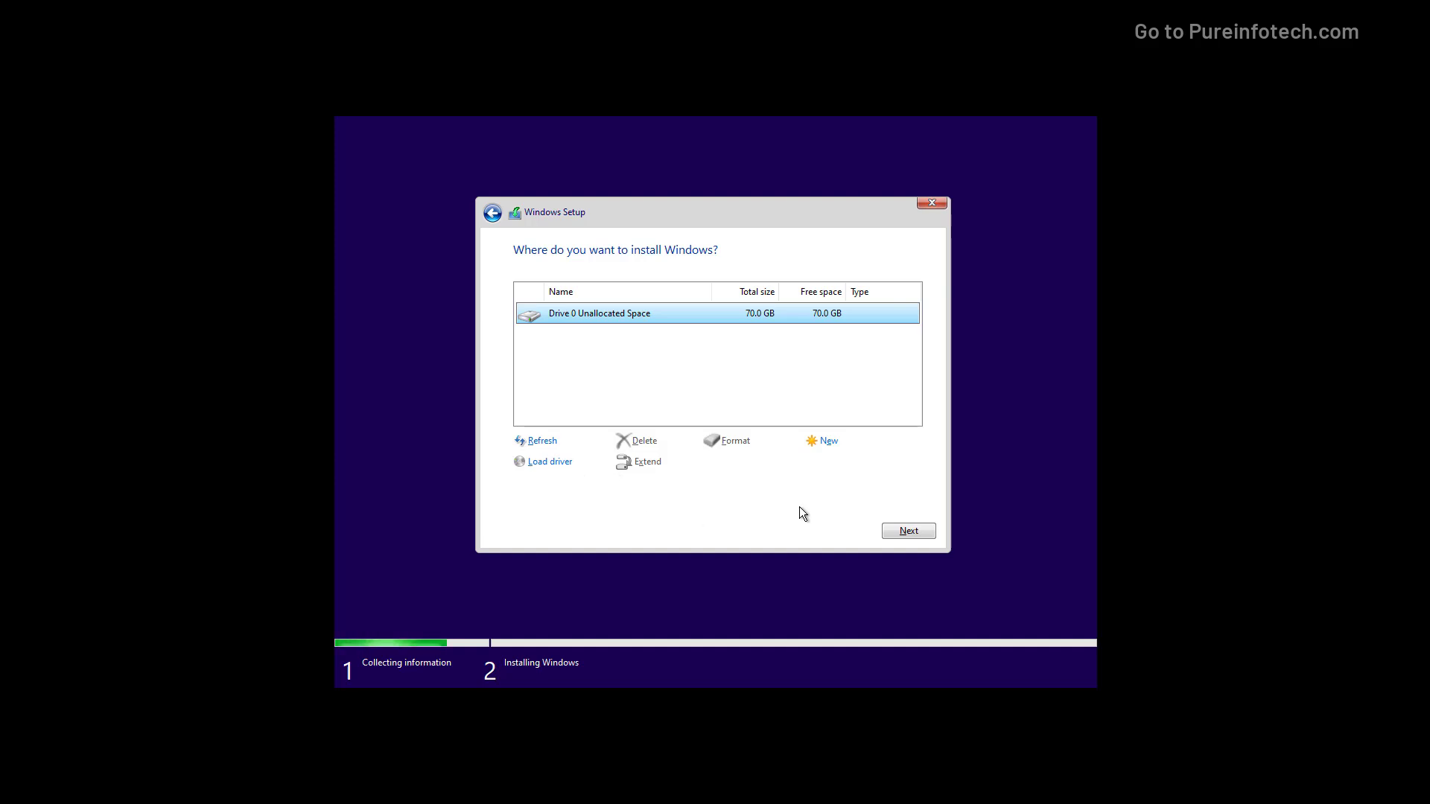
pyautogui.click(899, 530)
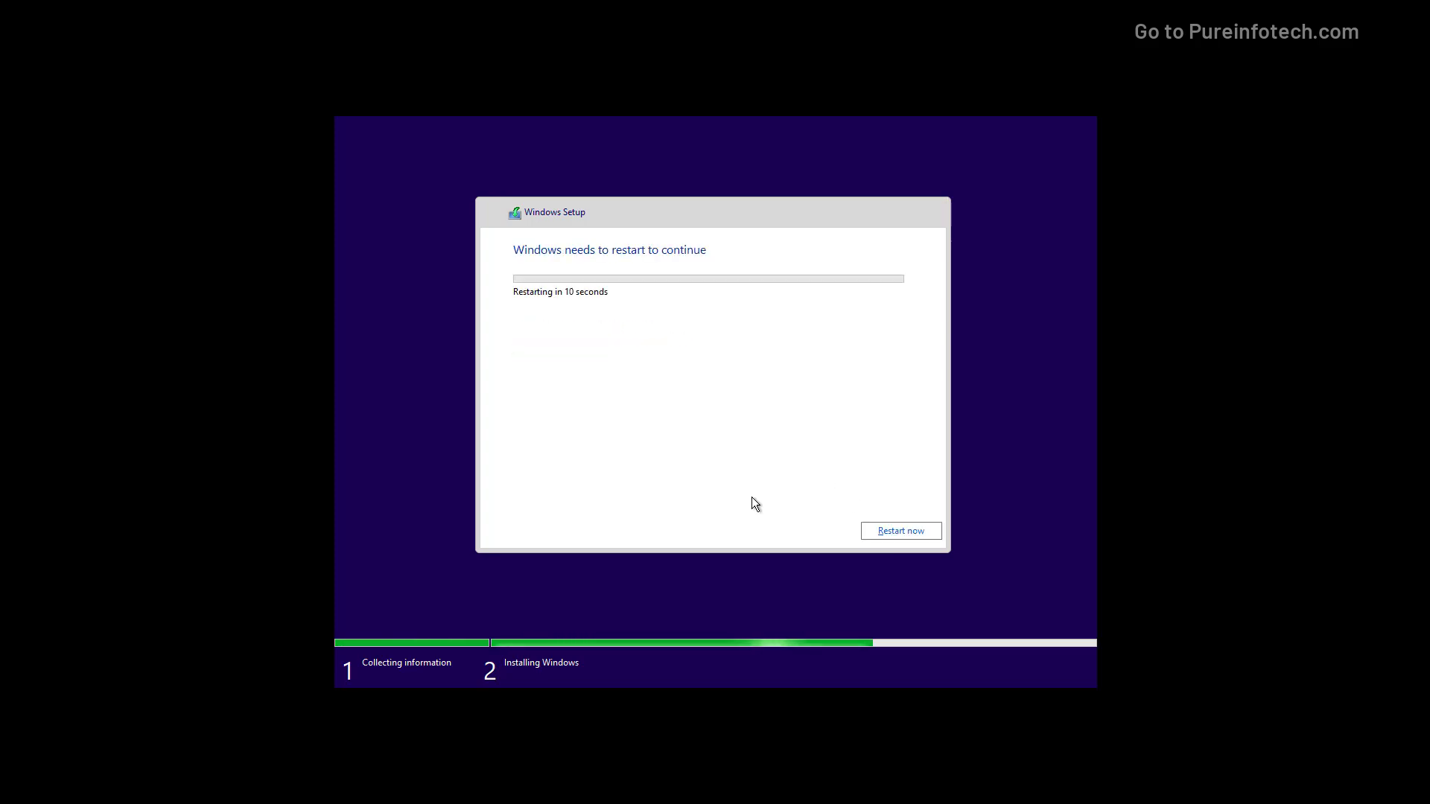
# - Restart now and let setup resume at the country or region question
pyautogui.click(905, 533)
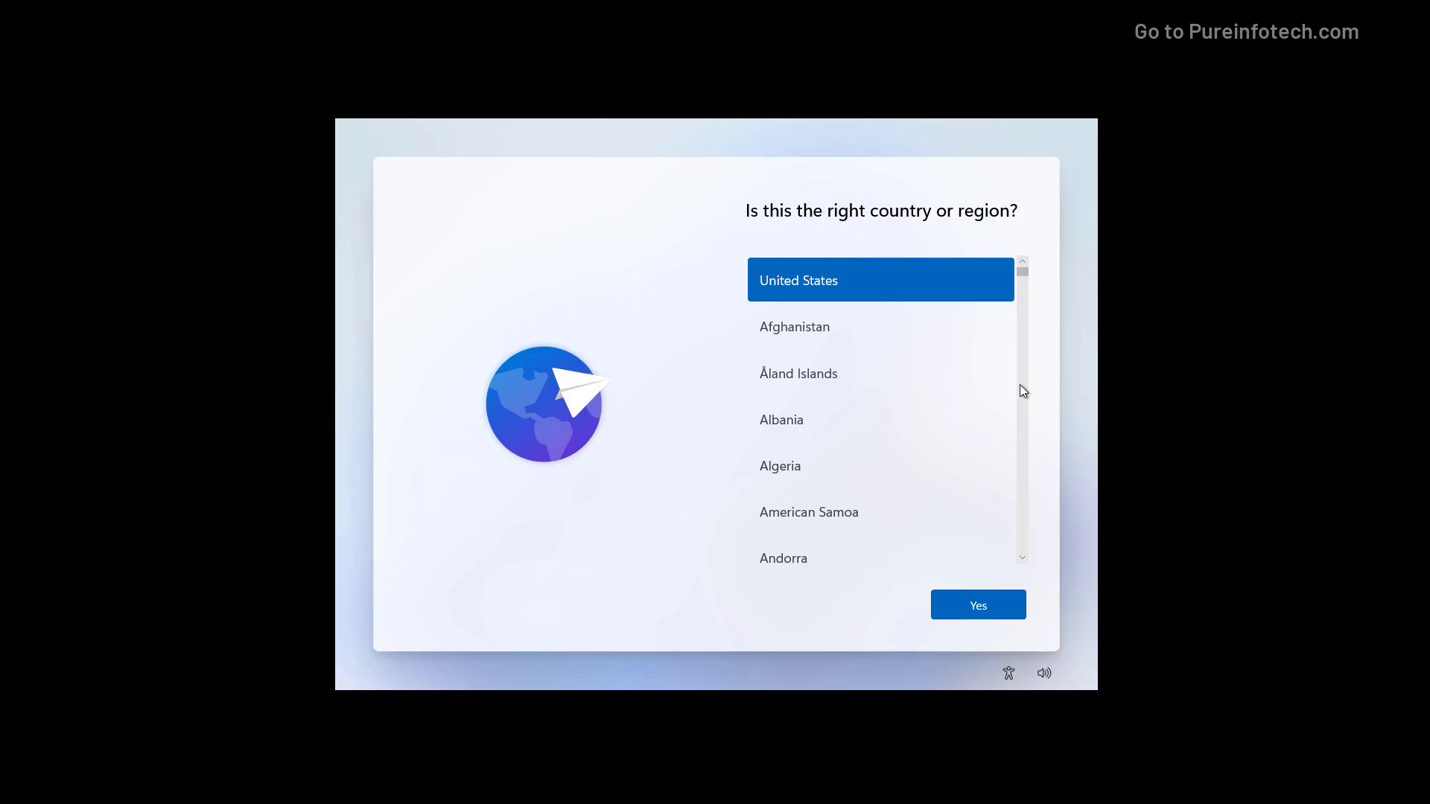
# - Confirm United States and the US keyboard, skipping a second layout and device naming
pyautogui.click(978, 605)
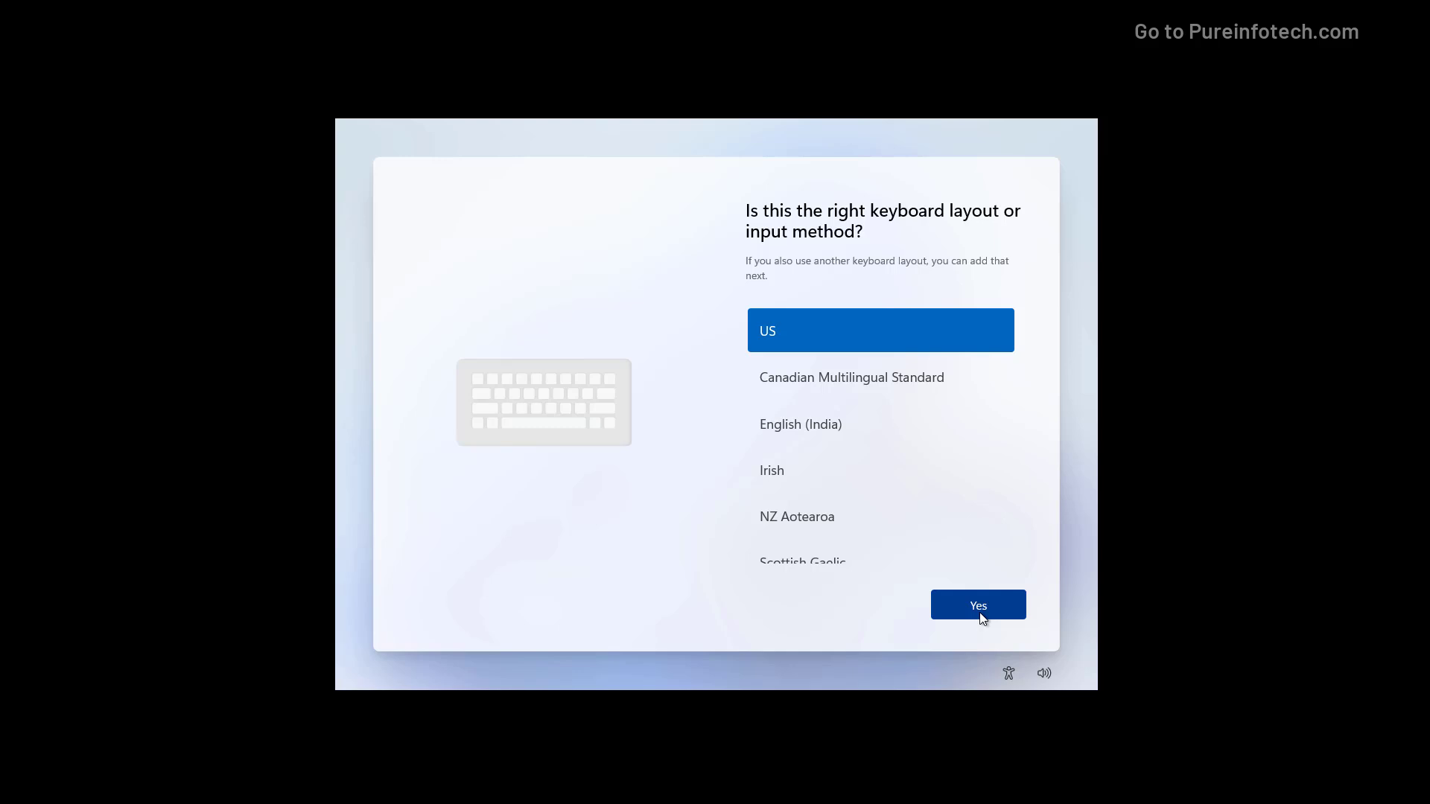
pyautogui.click(979, 605)
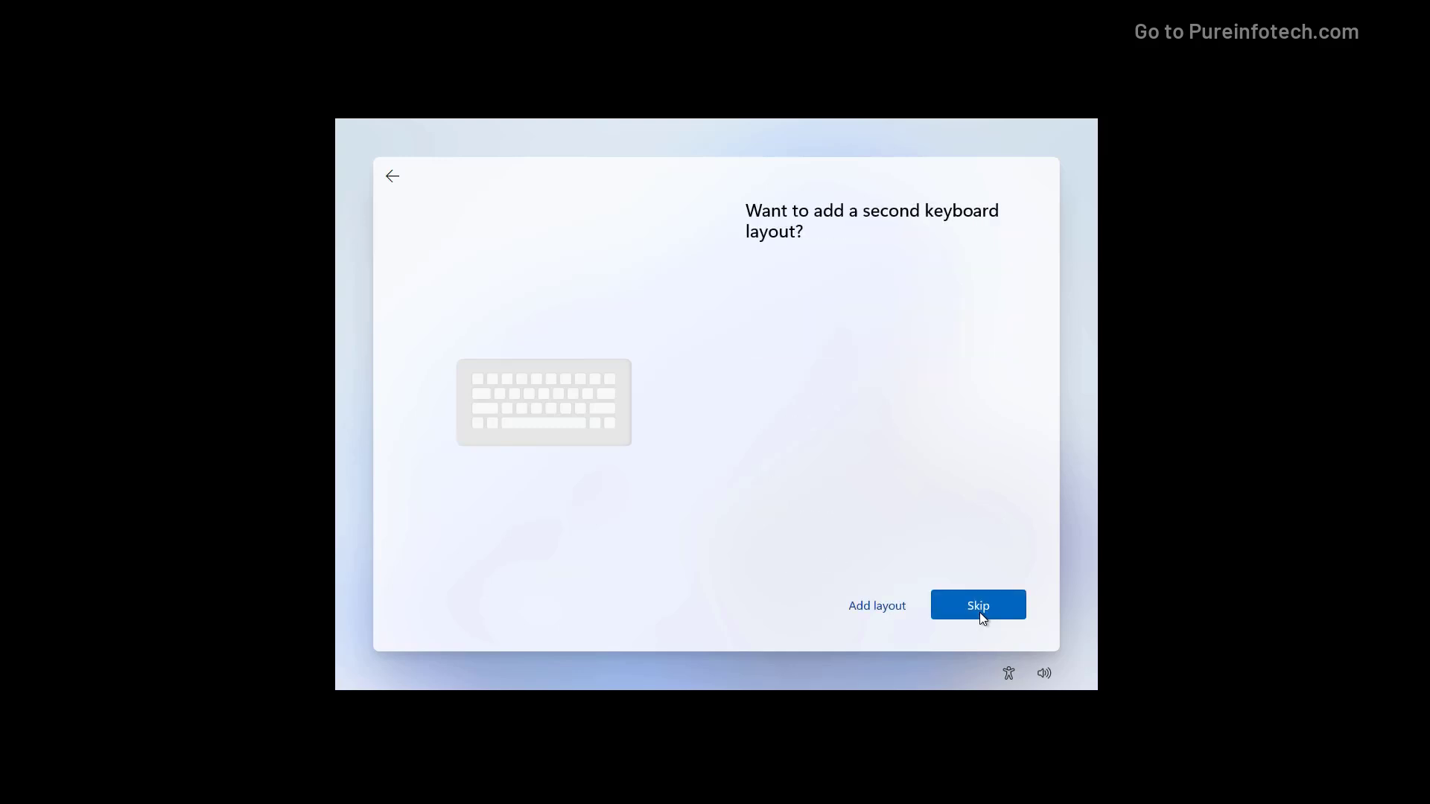
pyautogui.click(979, 609)
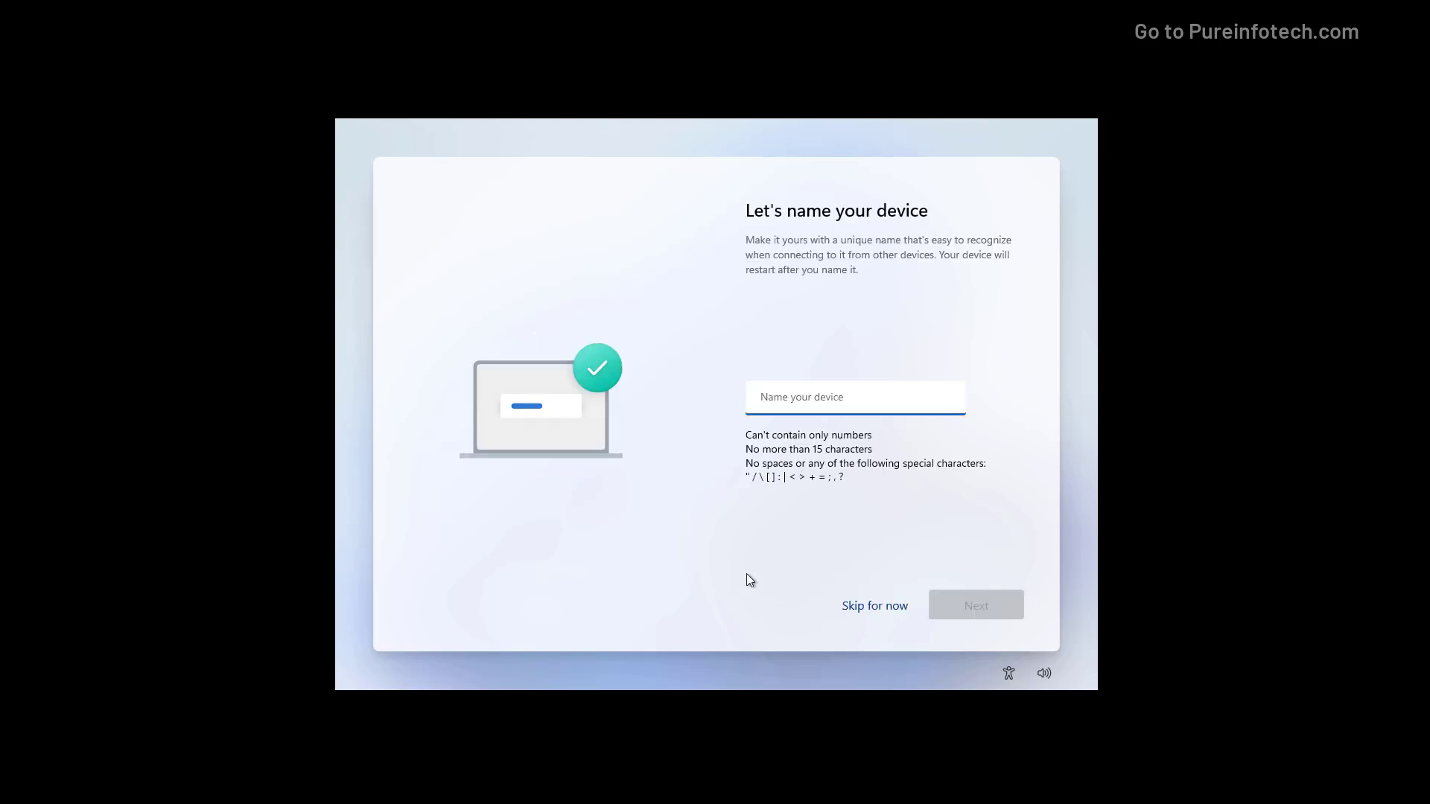
pyautogui.click(880, 608)
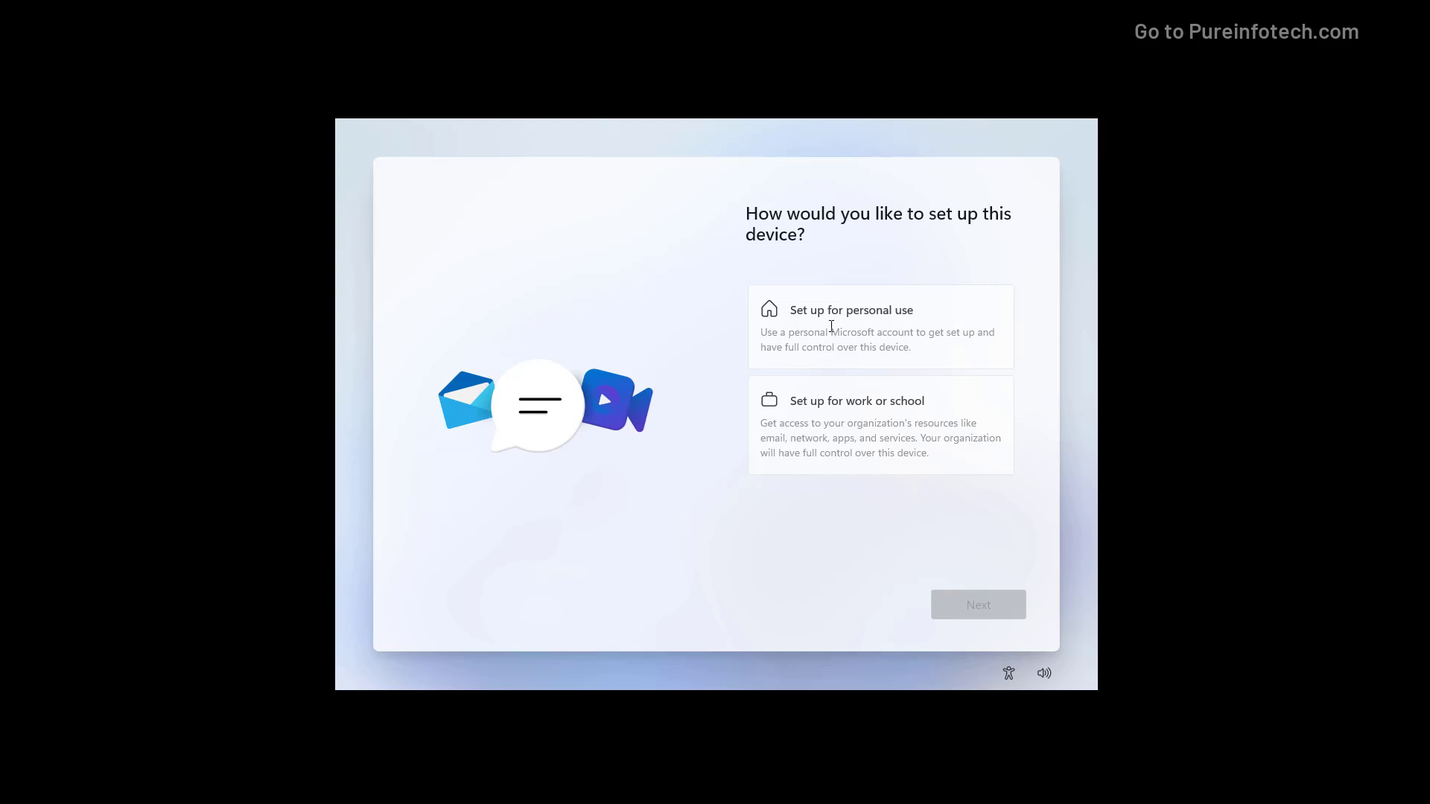
# - Choose personal use and sign in with the Microsoft account e-mail and password
pyautogui.click(831, 327)
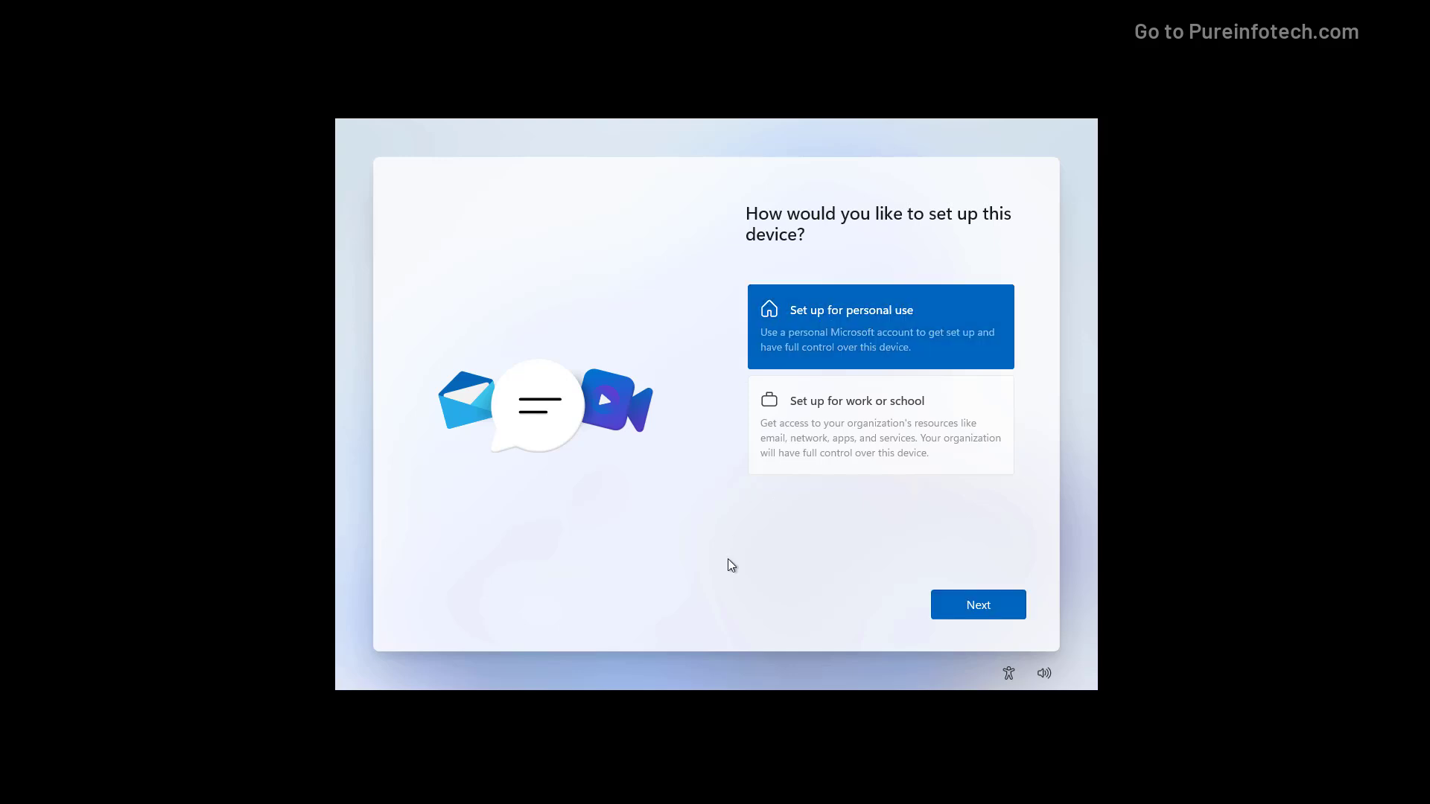
pyautogui.click(975, 609)
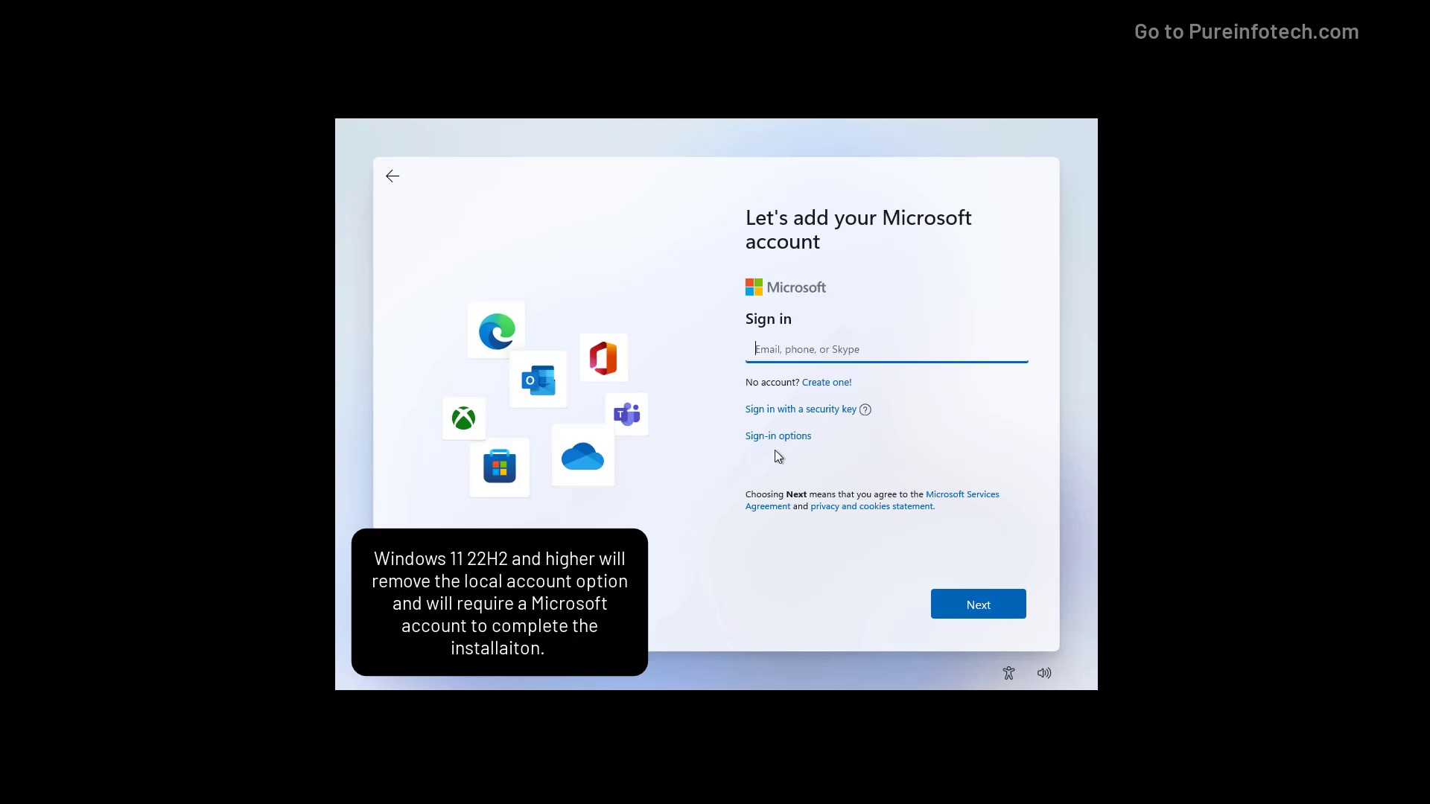
pyautogui.click(780, 441)
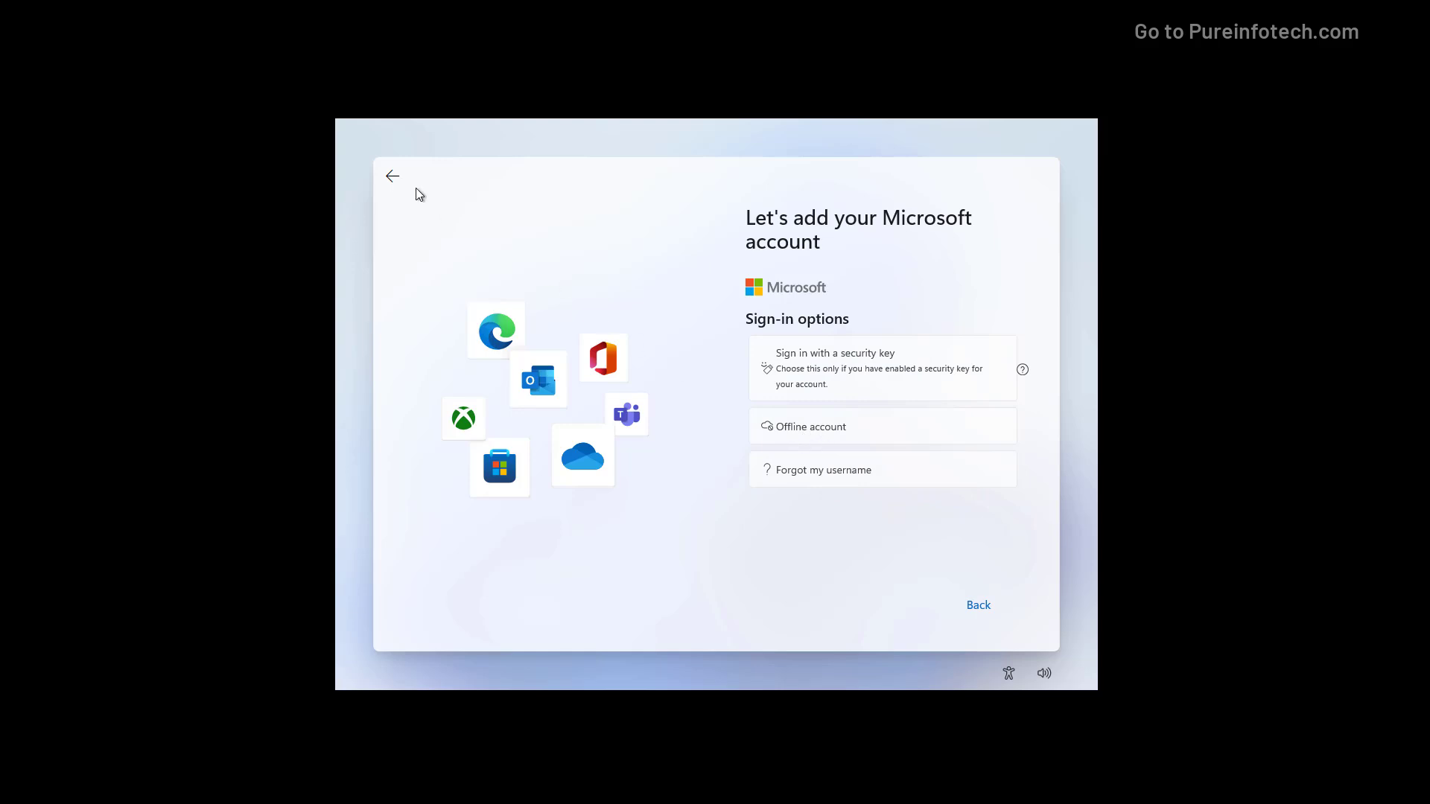
pyautogui.click(391, 177)
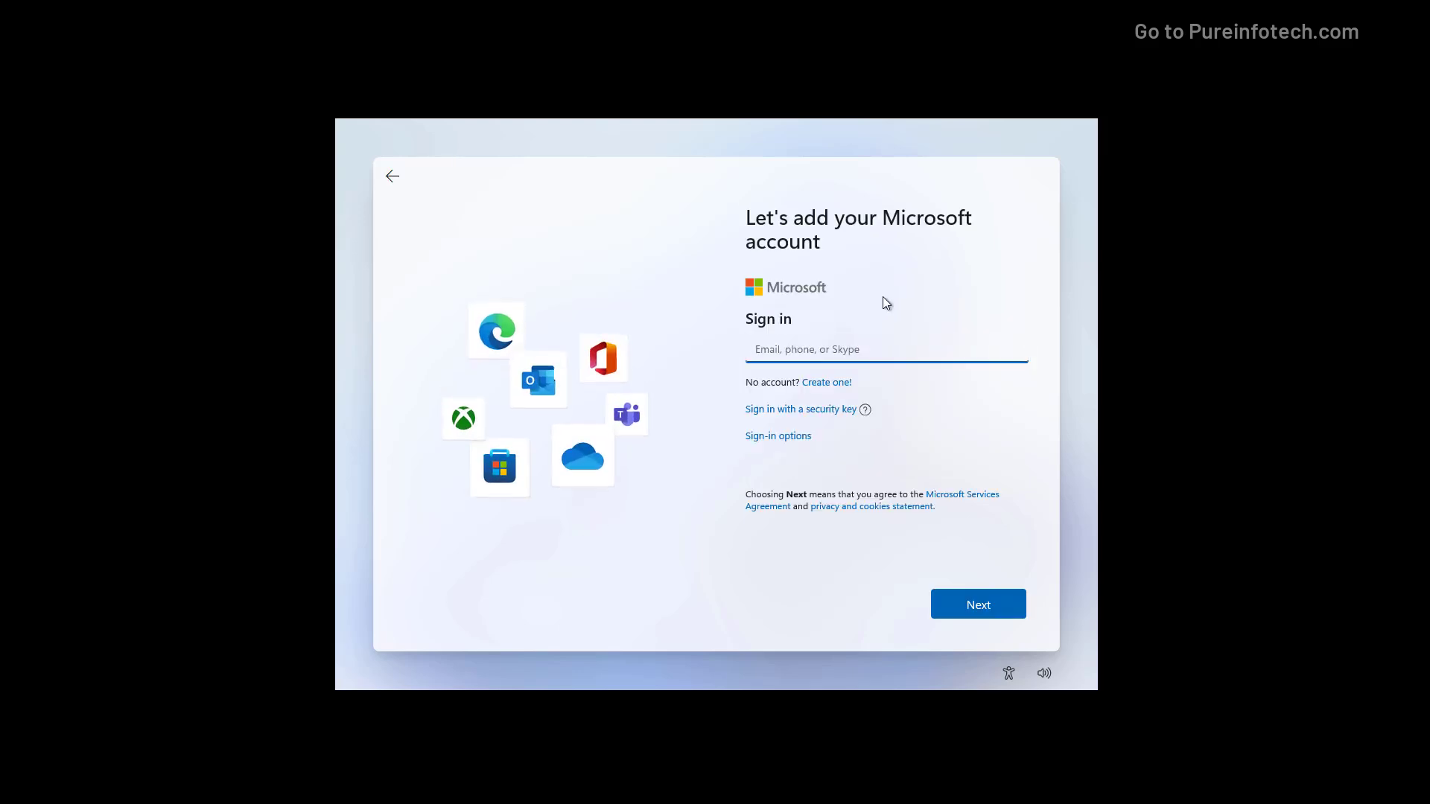
pyautogui.press('Return')
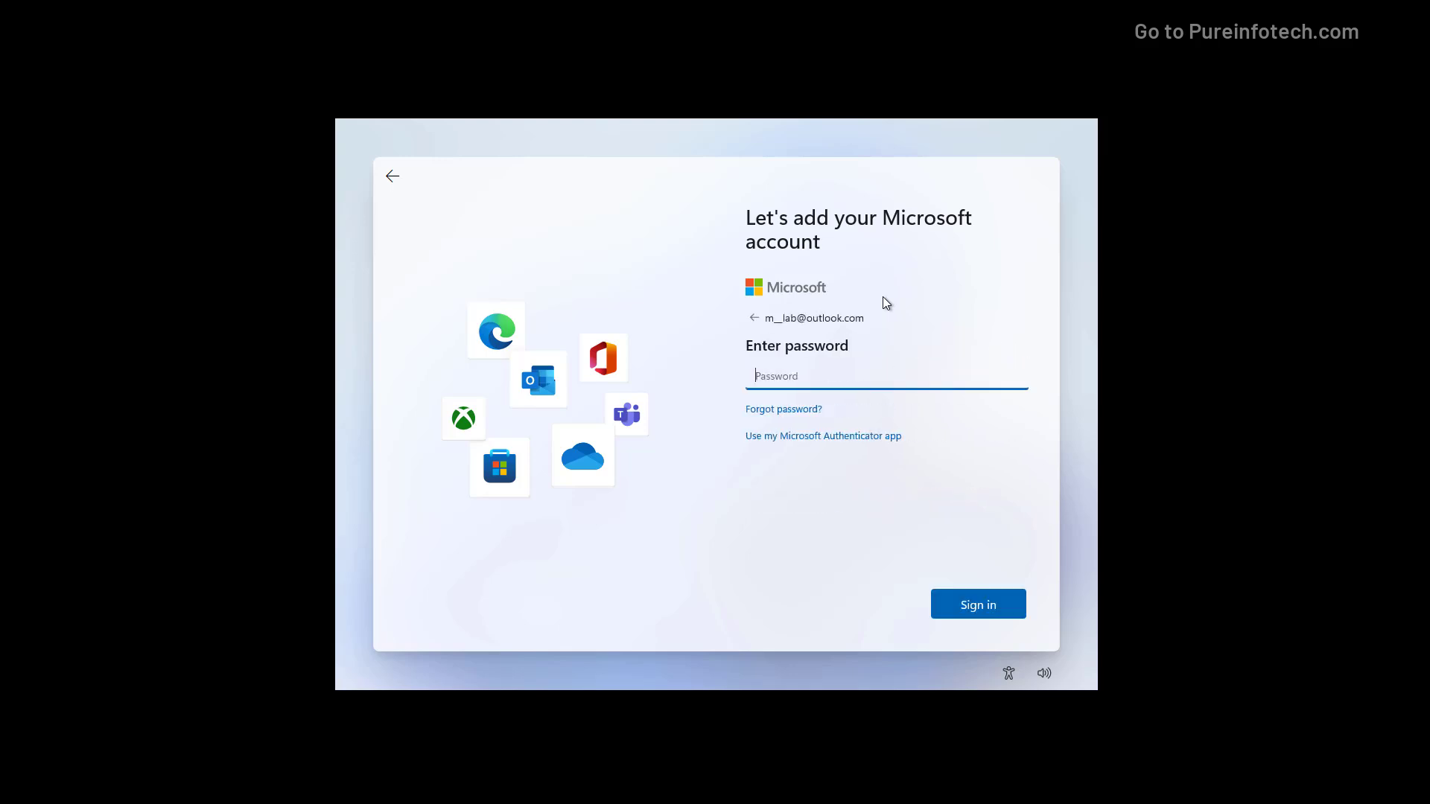
pyautogui.write('•••••••••••')
pyautogui.press('Return')
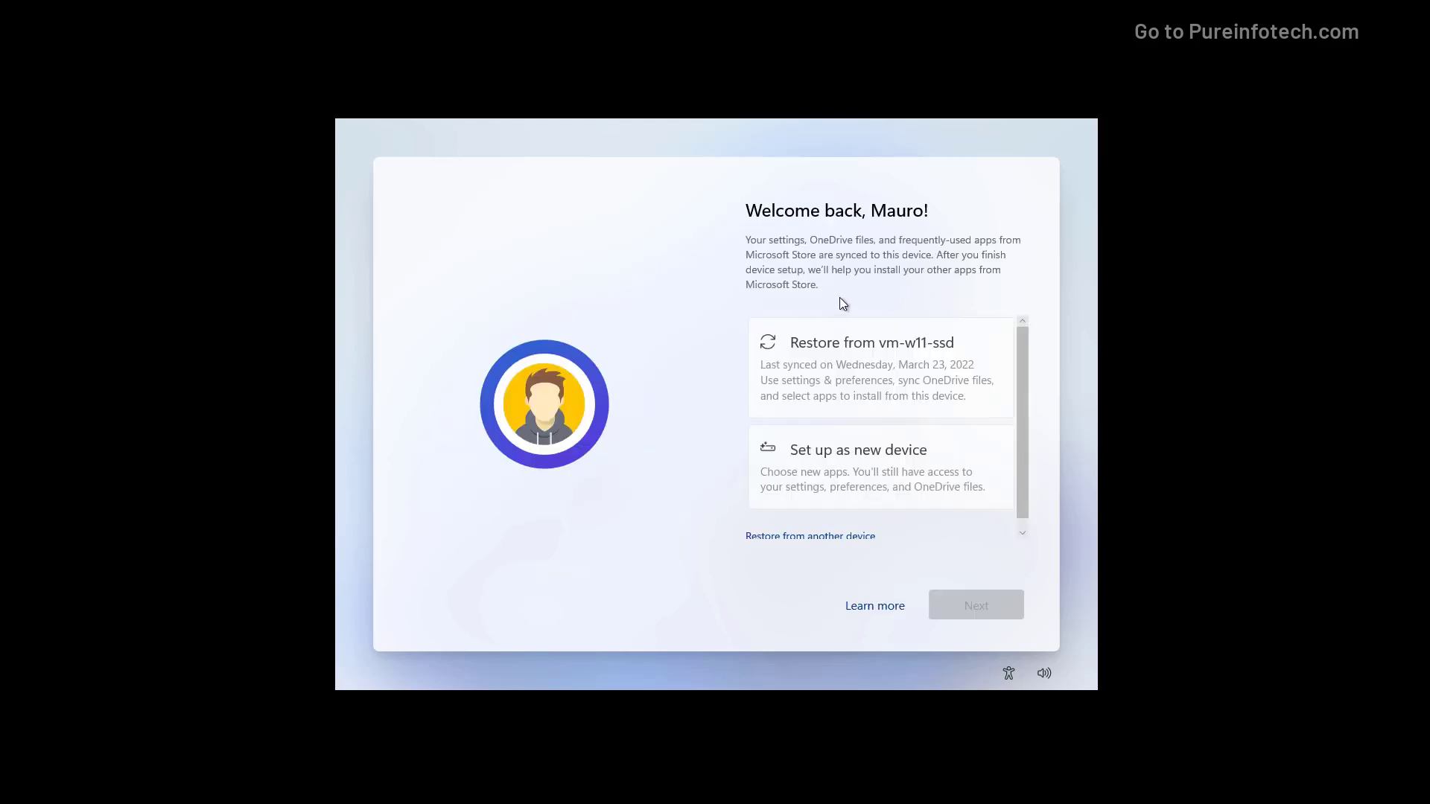
# - Set the PC up as a new device instead of restoring from vm-w11-ssd
pyautogui.scroll(-1, 840, 472)
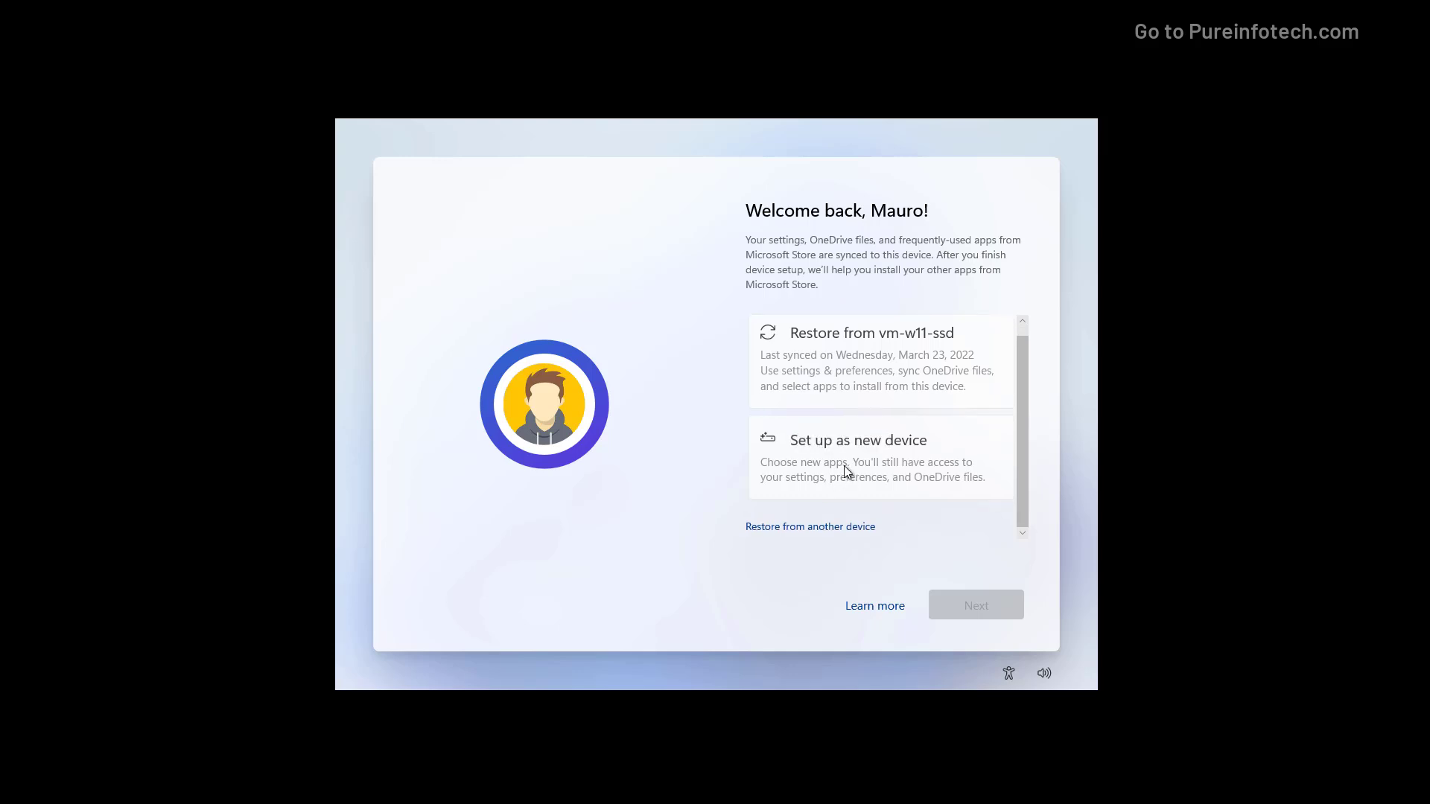
pyautogui.click(845, 472)
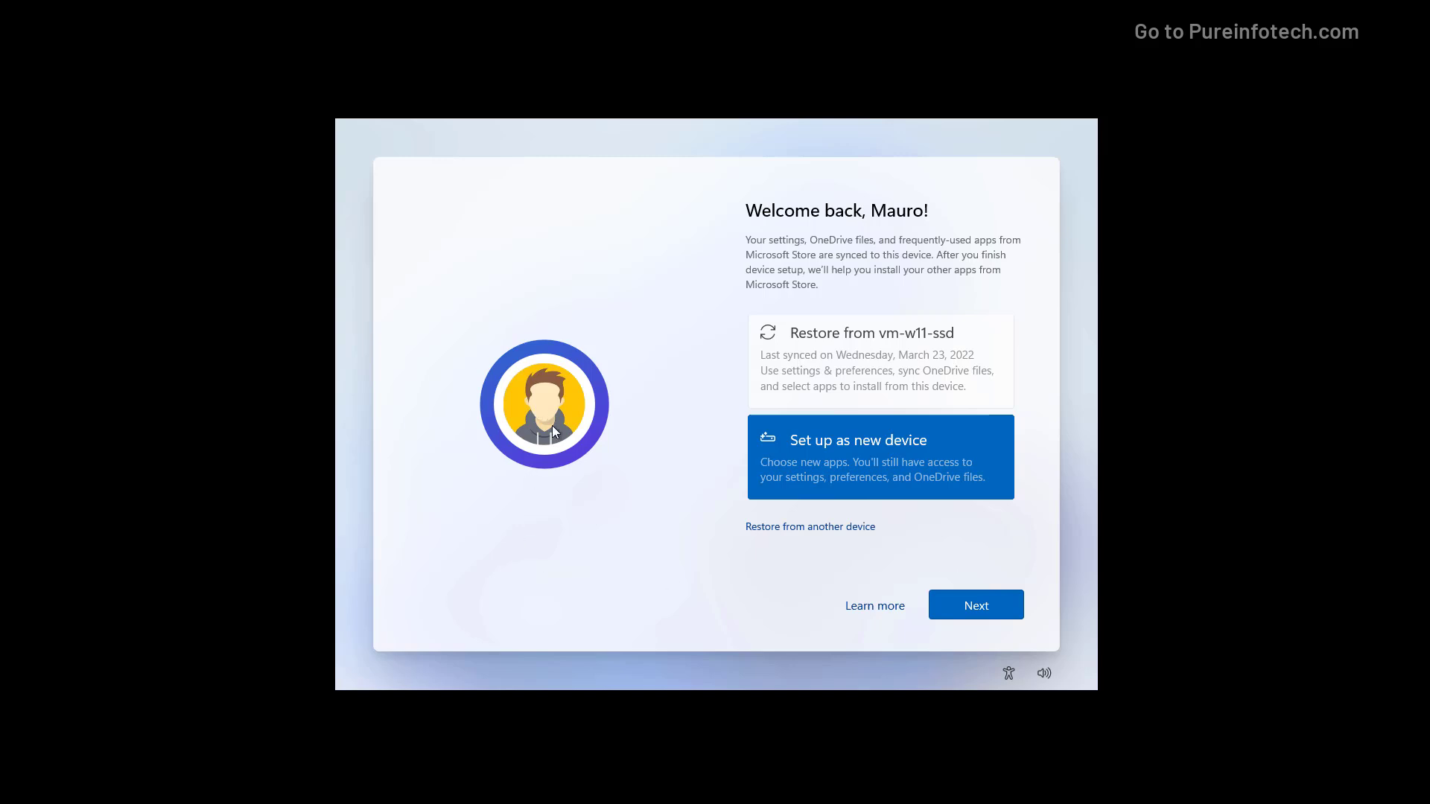
pyautogui.click(977, 609)
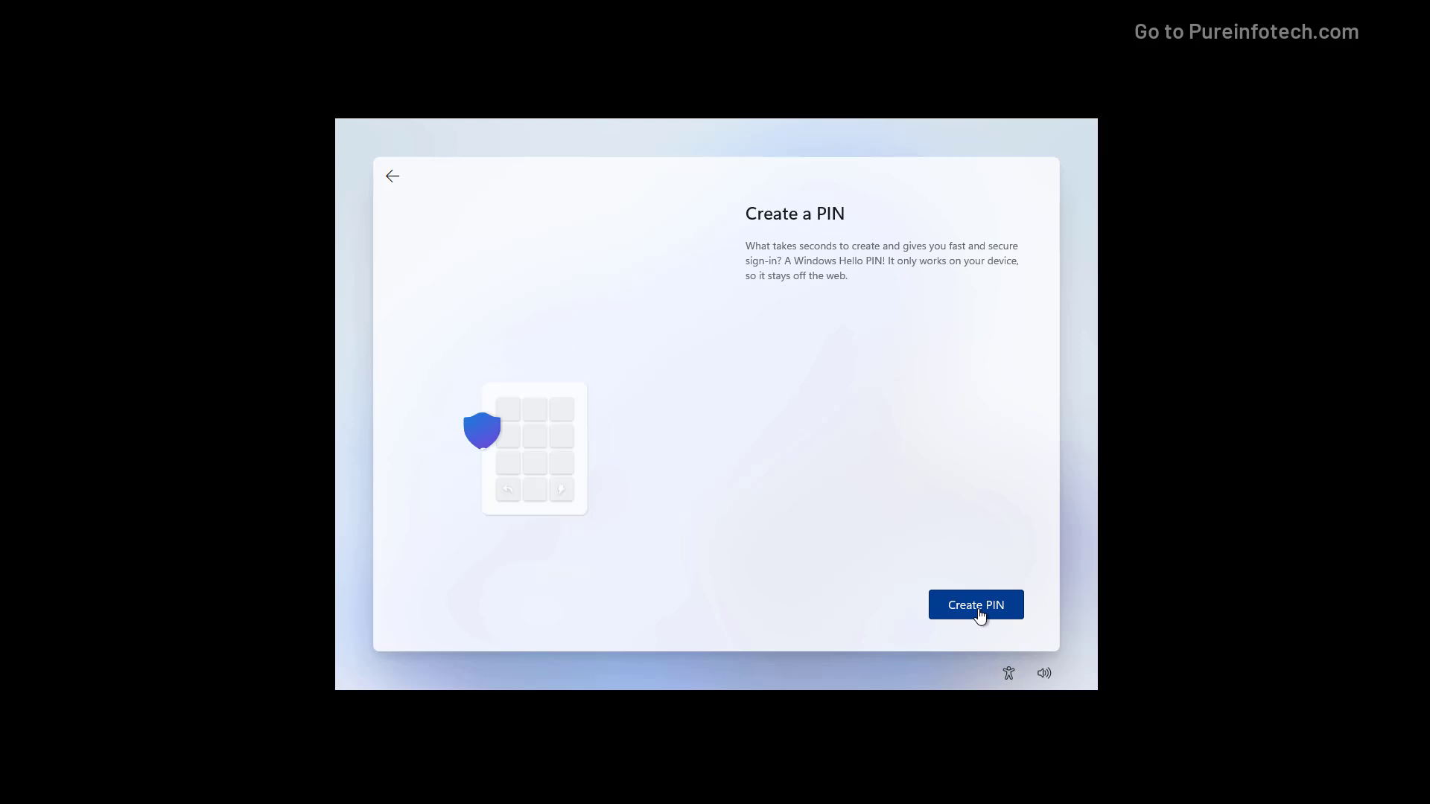
# - Create and confirm a 4-digit sign-in PIN, then review the privacy settings
pyautogui.click(977, 609)
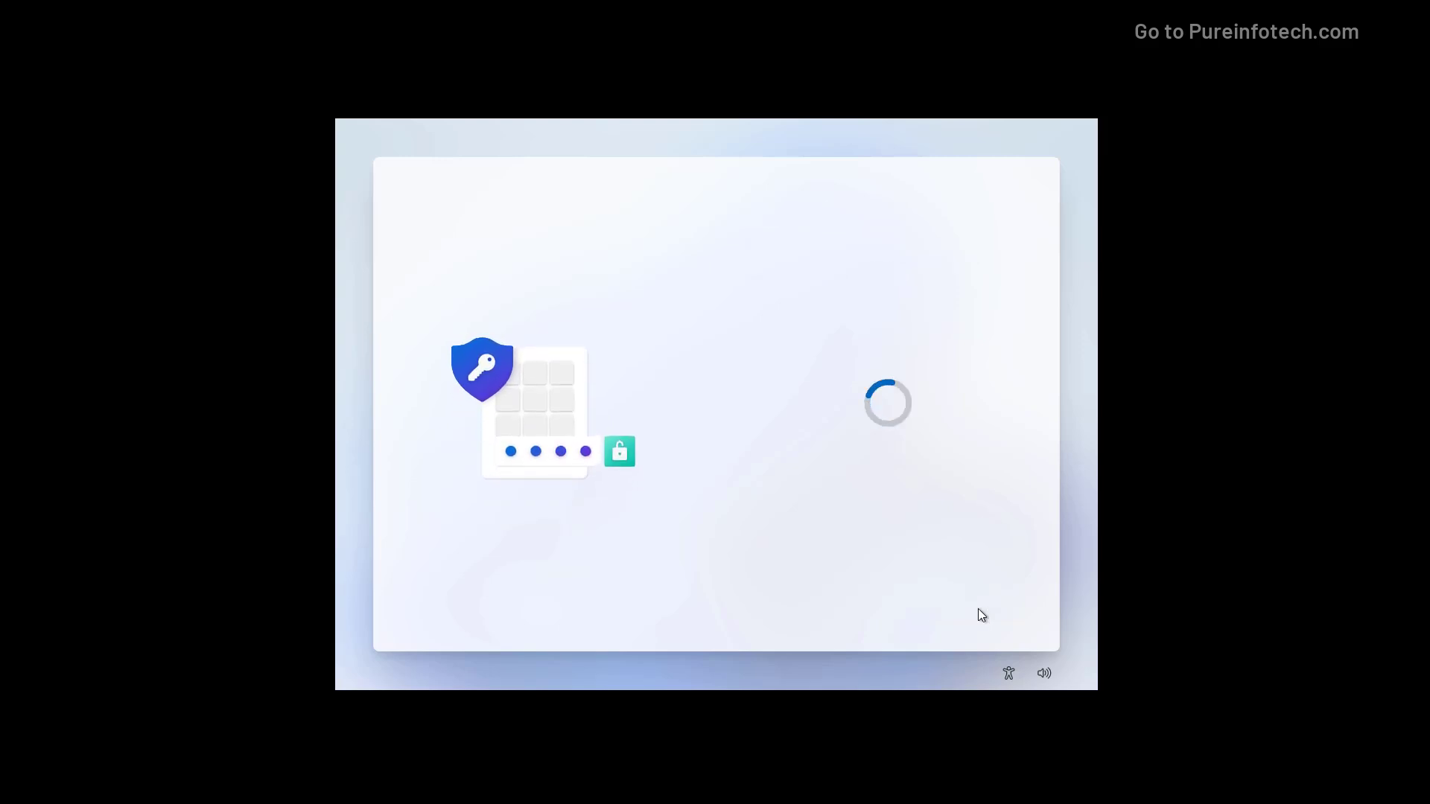
pyautogui.write('1234')
pyautogui.press('Tab')
pyautogui.write('1234')
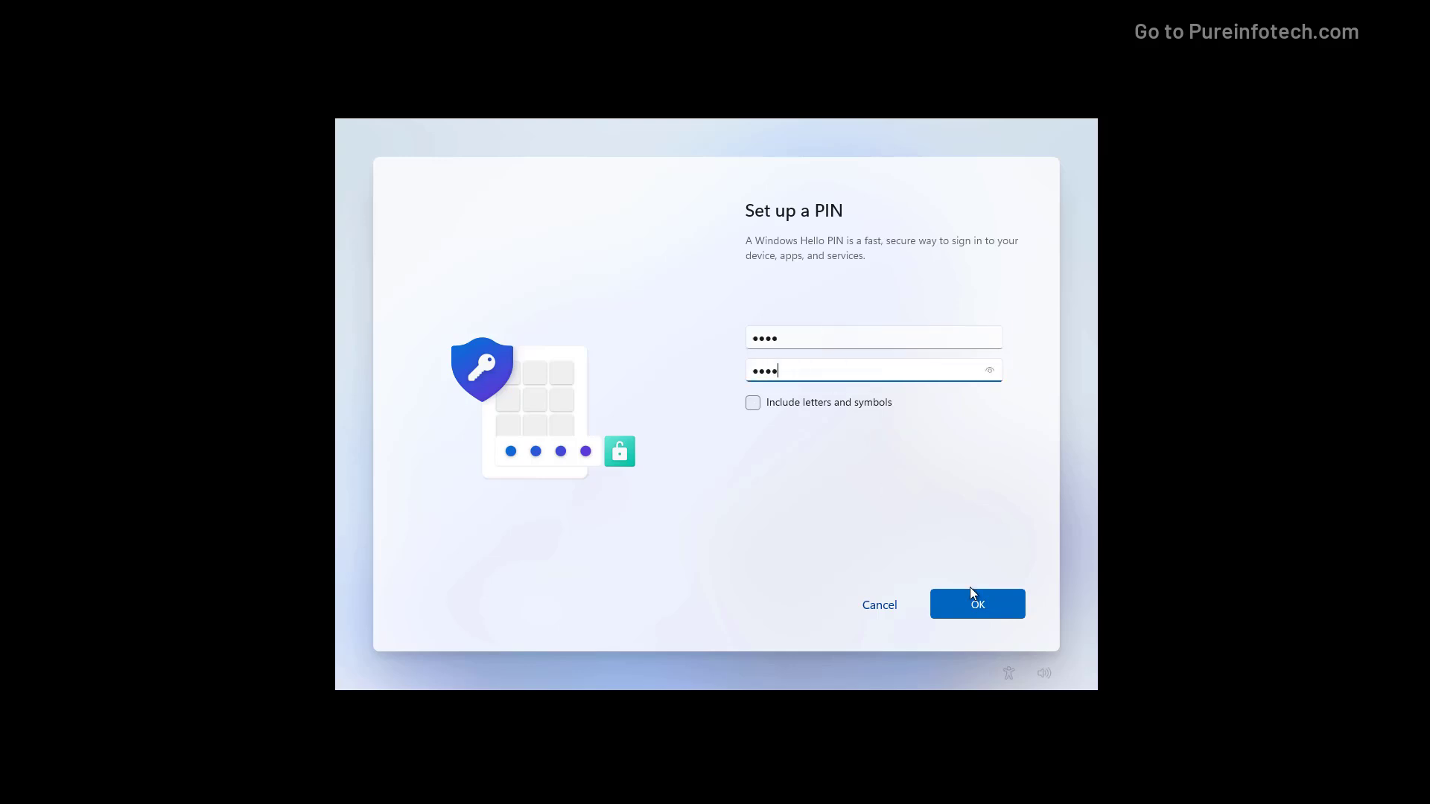
pyautogui.click(978, 604)
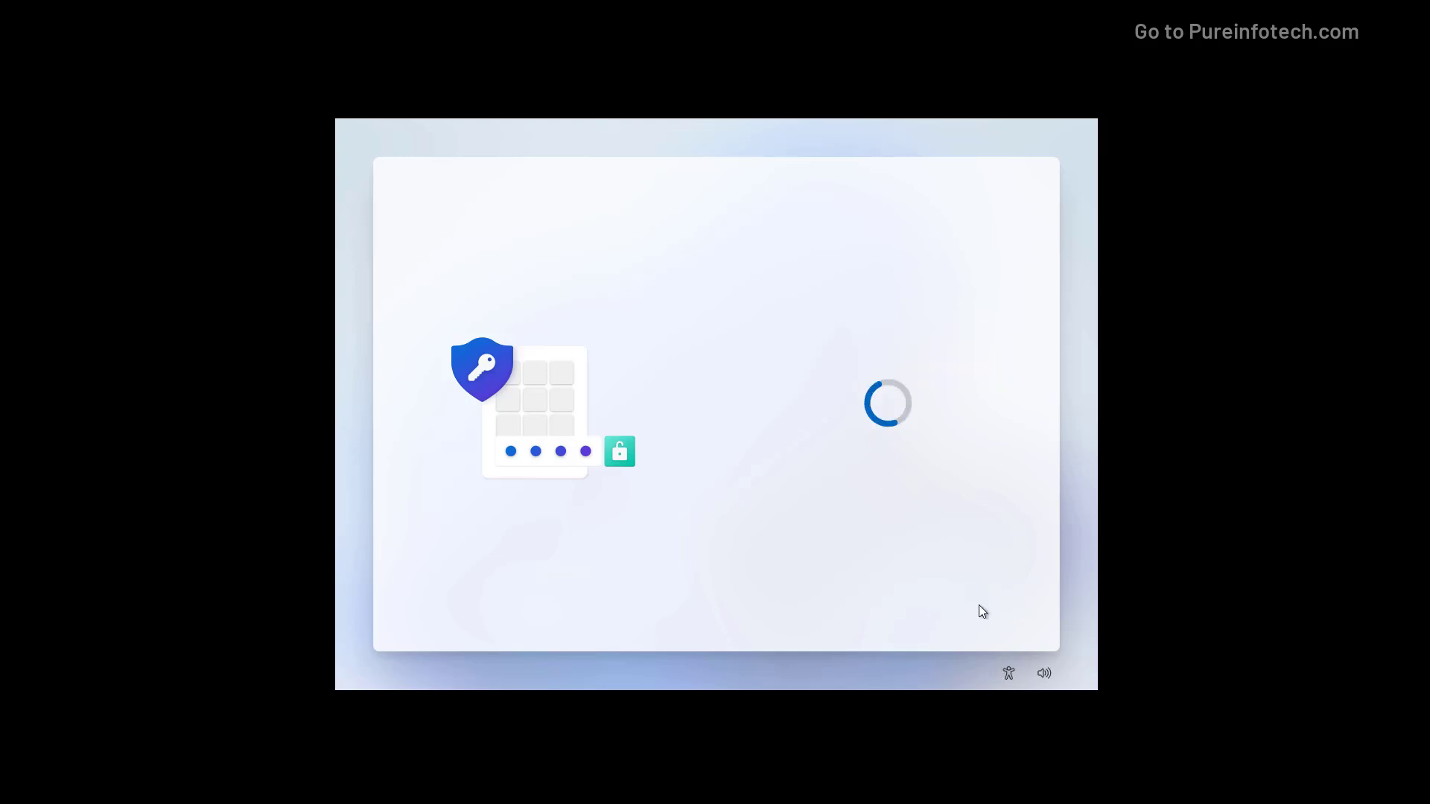
pyautogui.scroll(-1, 920, 428)
pyautogui.scroll(-5, 918, 426)
pyautogui.scroll(3, 918, 426)
pyautogui.scroll(2, 918, 426)
# - Accept the default privacy settings and skip the 'Let's customize your experience' page
pyautogui.scroll(-2, 918, 426)
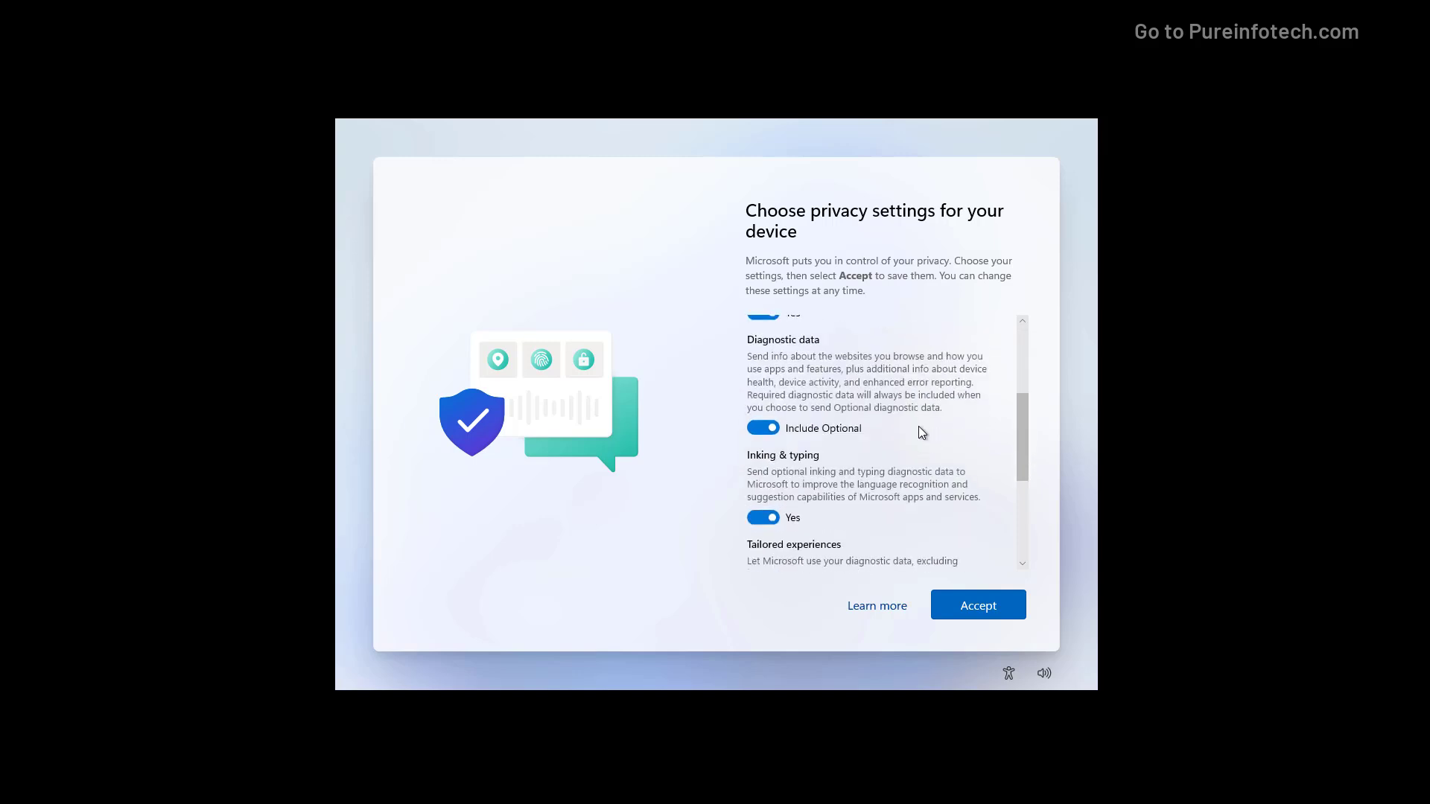
pyautogui.scroll(-3, 919, 428)
pyautogui.scroll(-3, 920, 429)
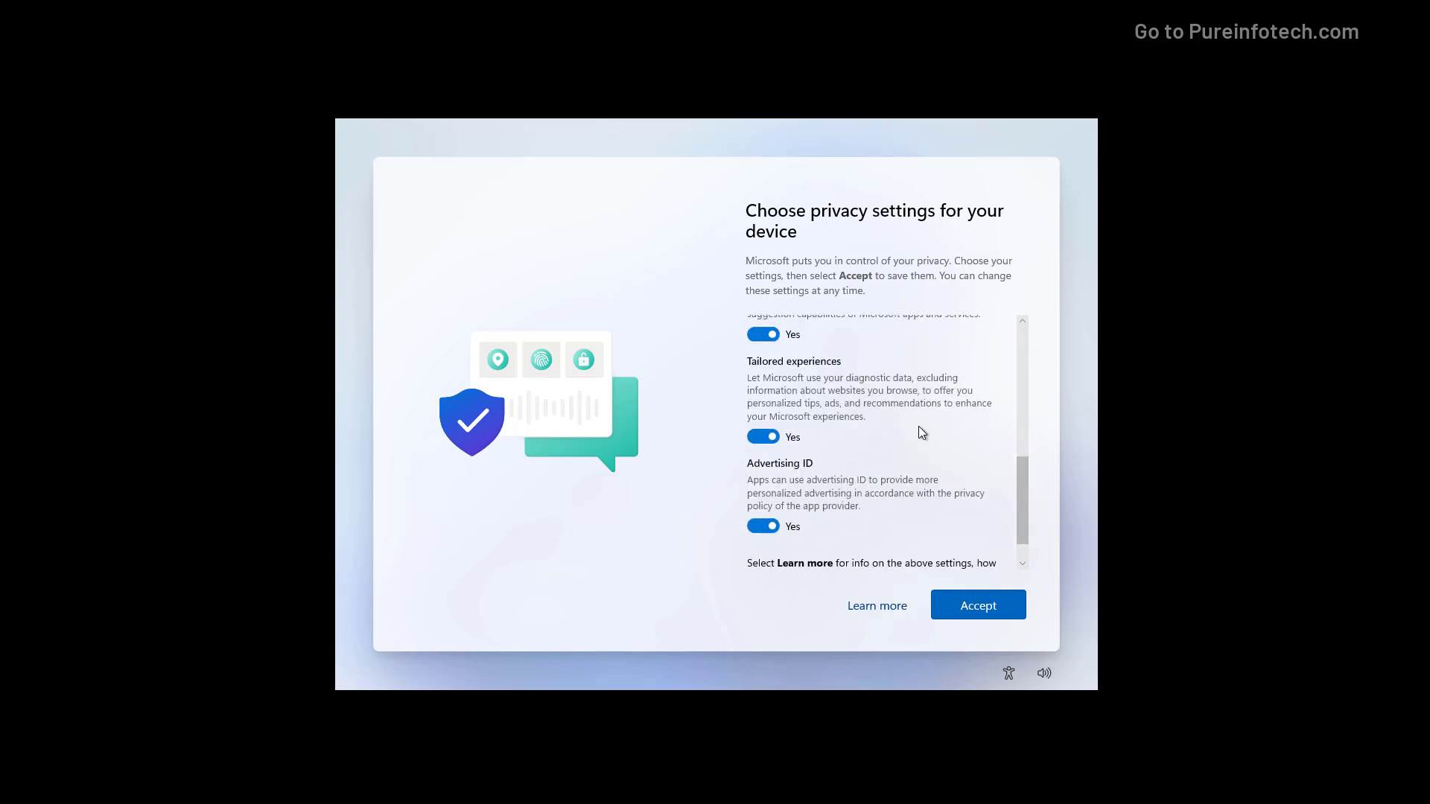
pyautogui.click(991, 615)
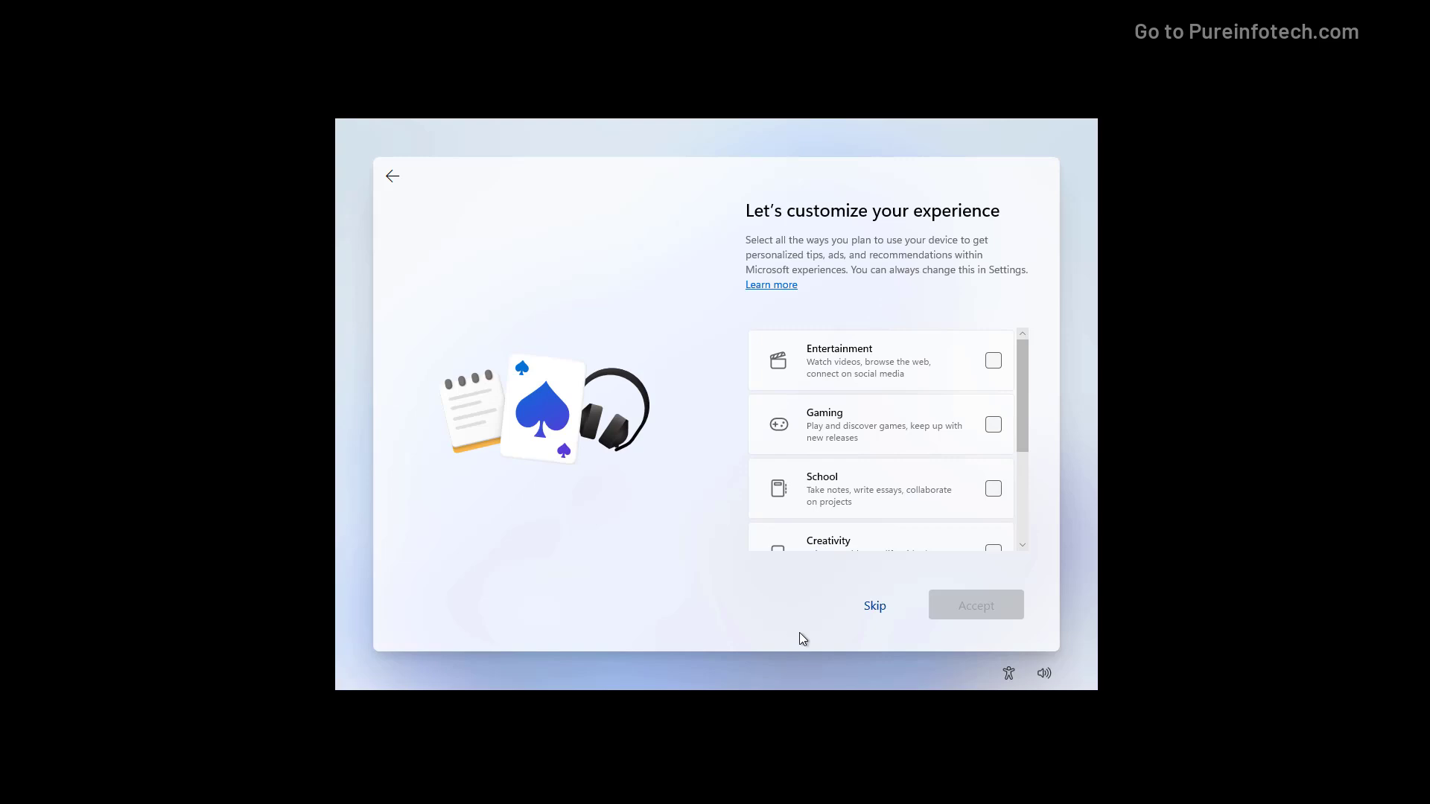
pyautogui.click(875, 606)
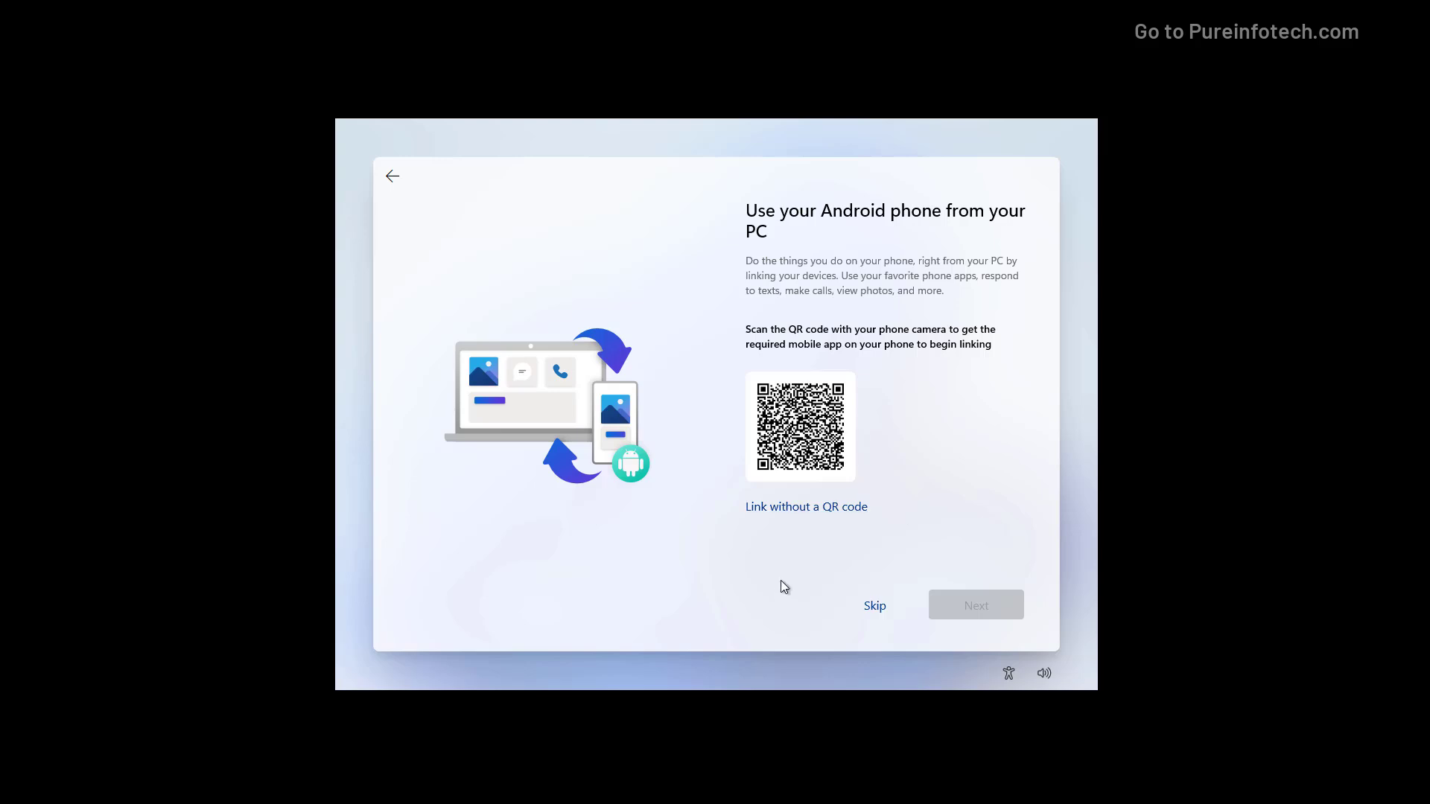
# - Skip Android phone linking, save files only to this PC, and decline the Microsoft 365 trial
pyautogui.click(817, 510)
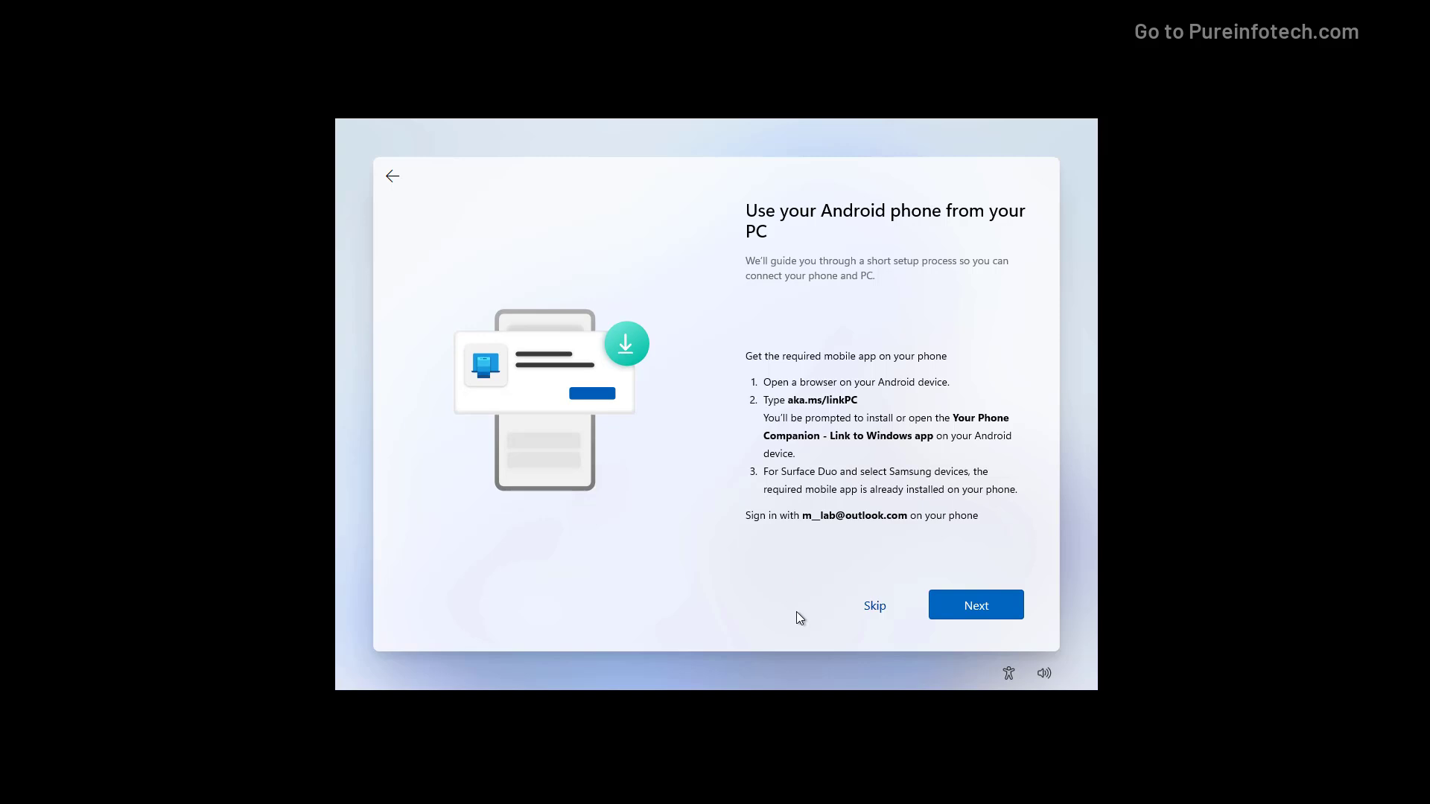
pyautogui.click(874, 607)
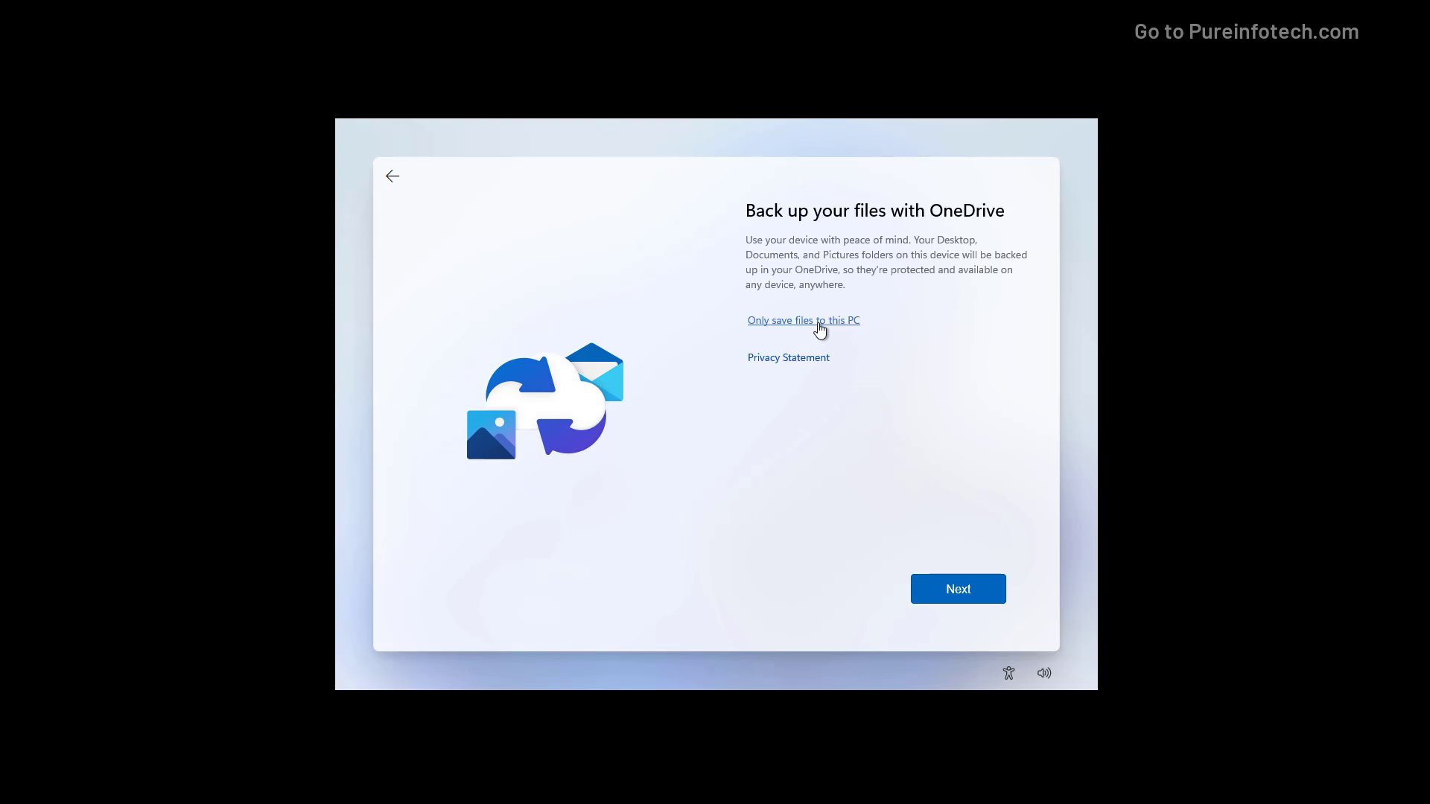
pyautogui.click(819, 325)
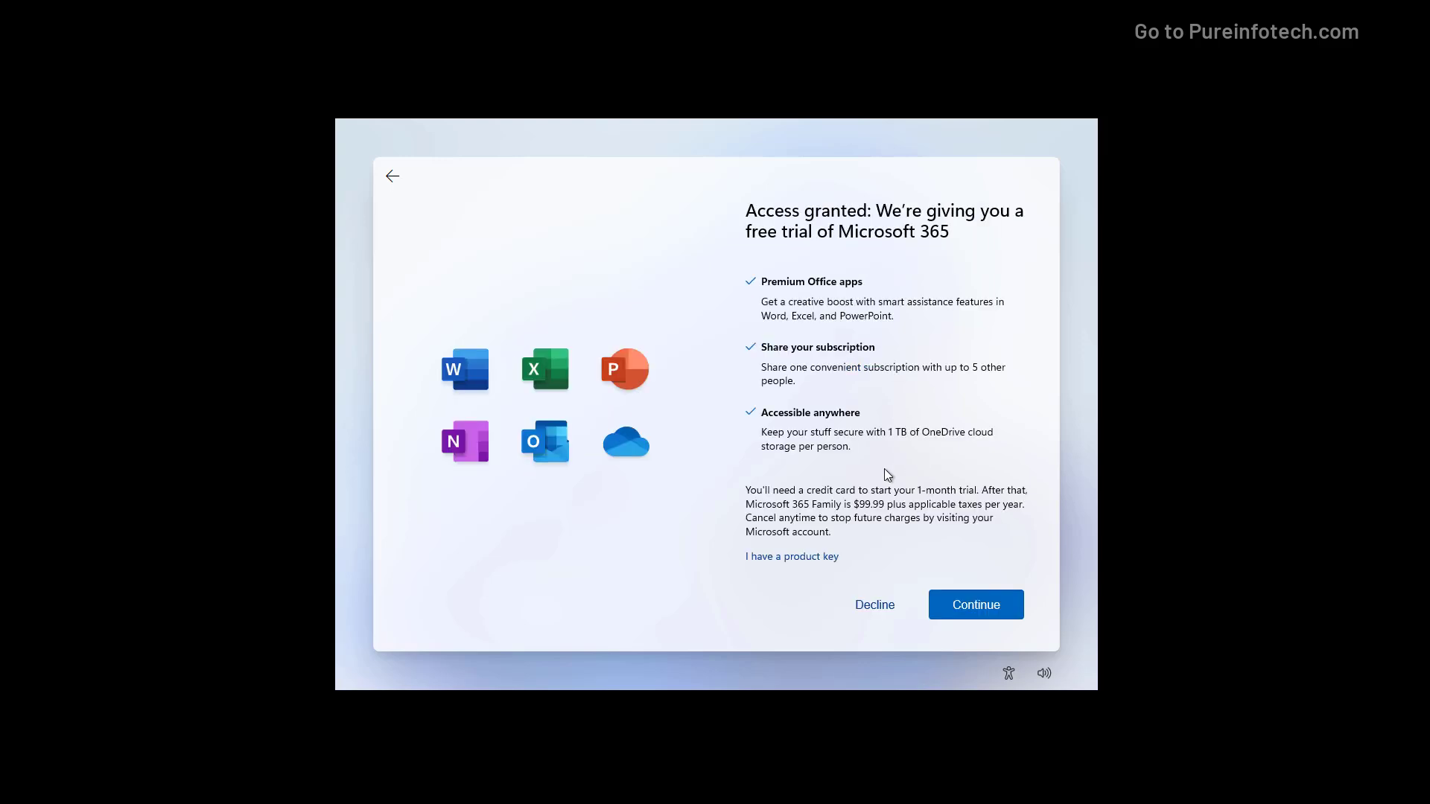
pyautogui.click(874, 605)
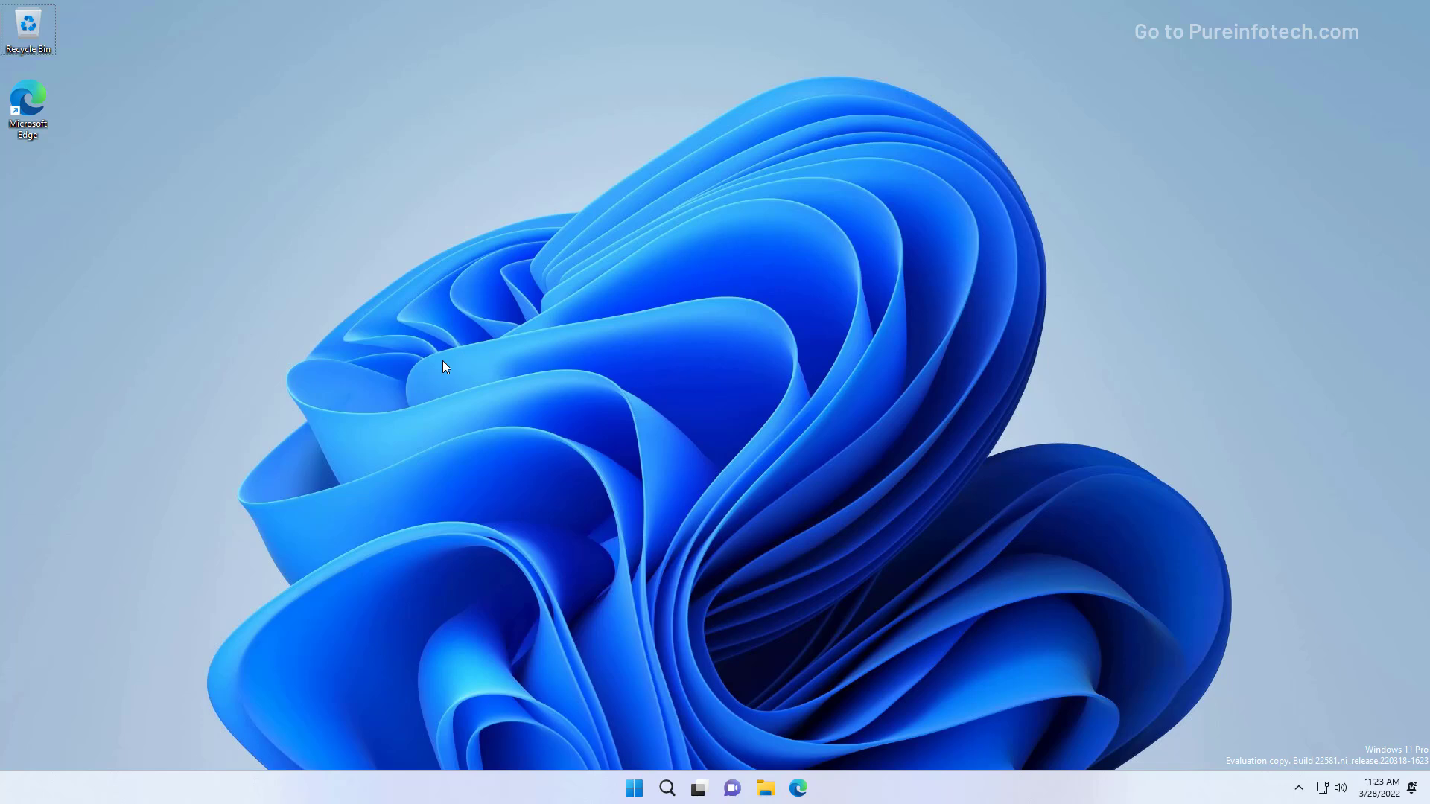
pyautogui.press('super')
pyautogui.write('winver')
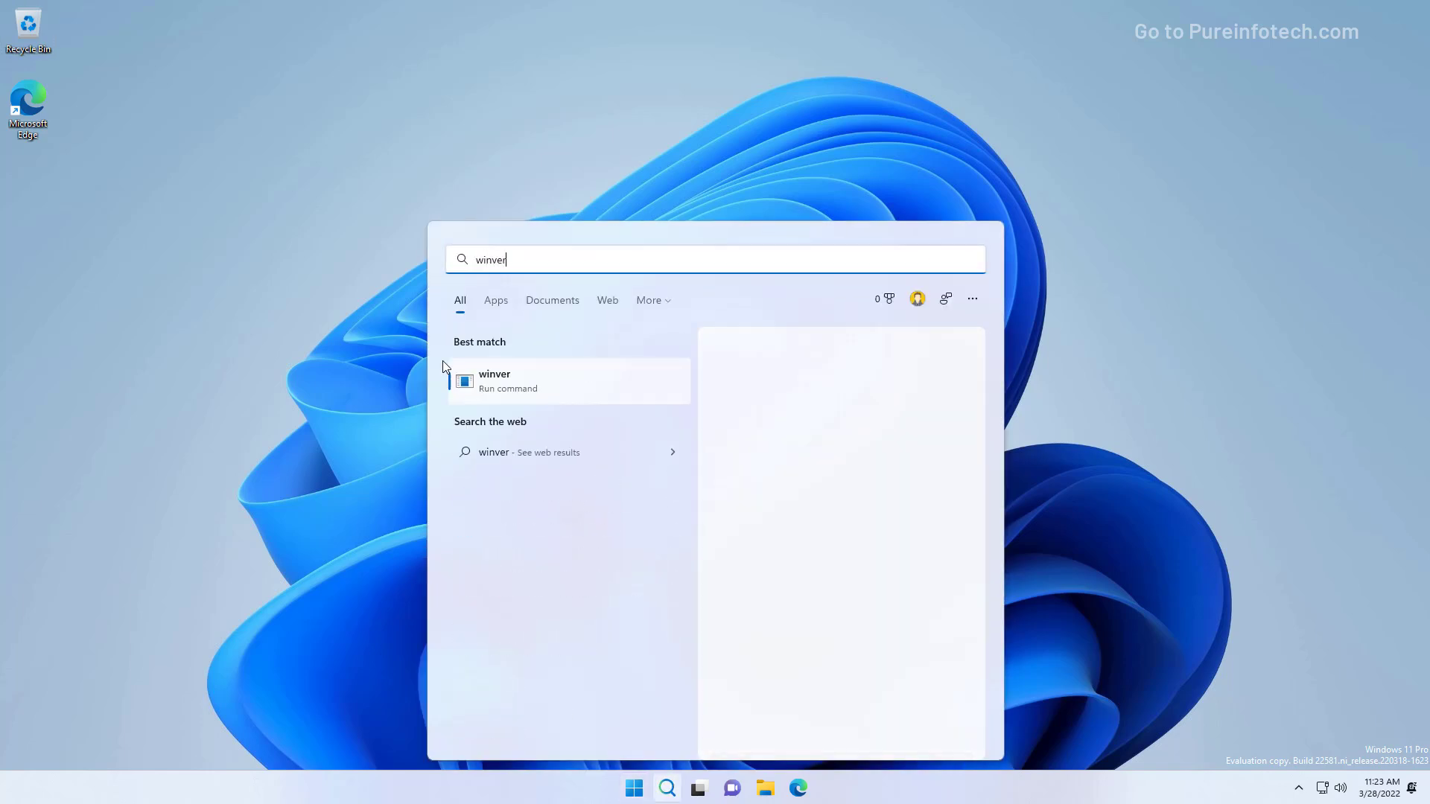
pyautogui.press('Return')
pyautogui.moveTo(180, 35); pyautogui.dragTo(802, 300)
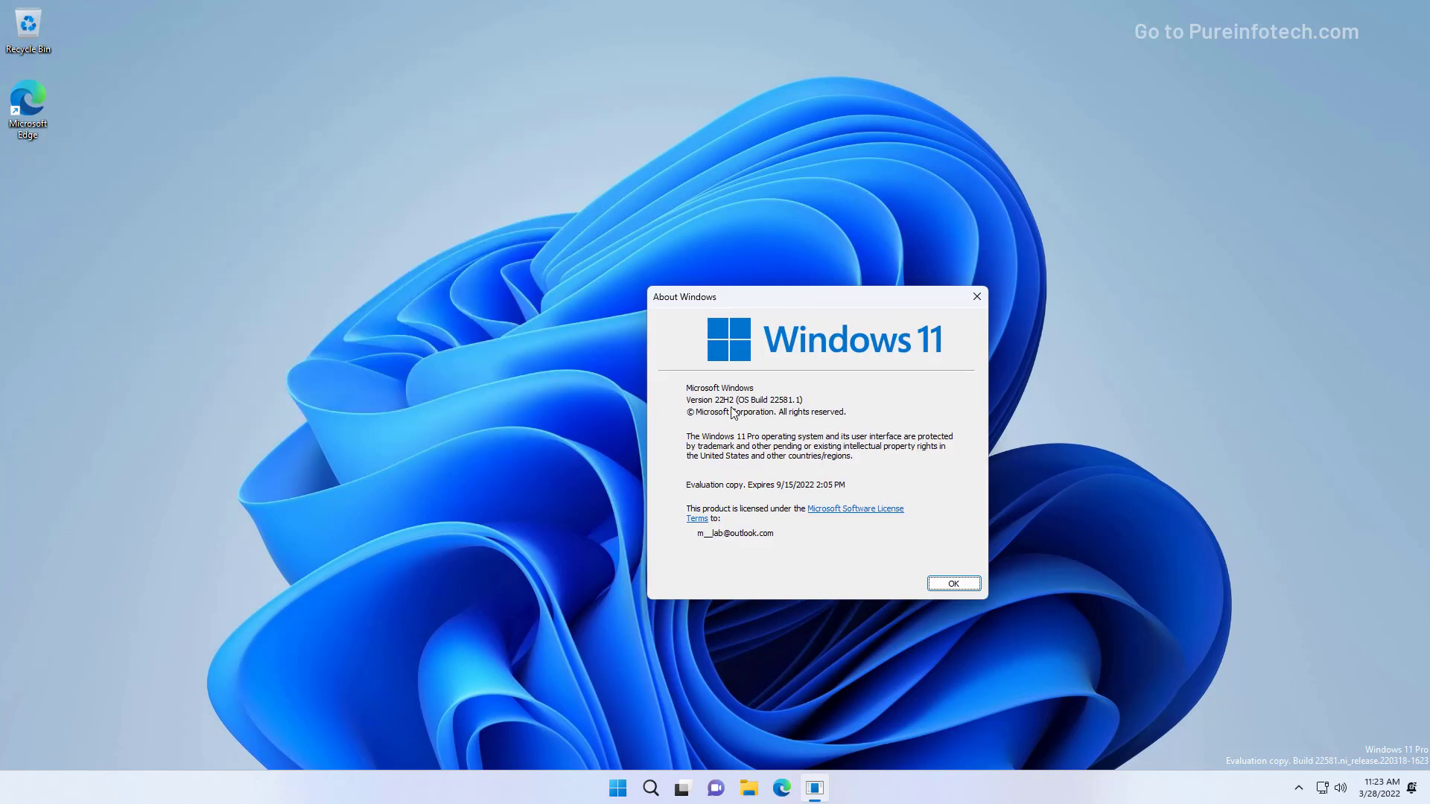
pyautogui.click(977, 297)
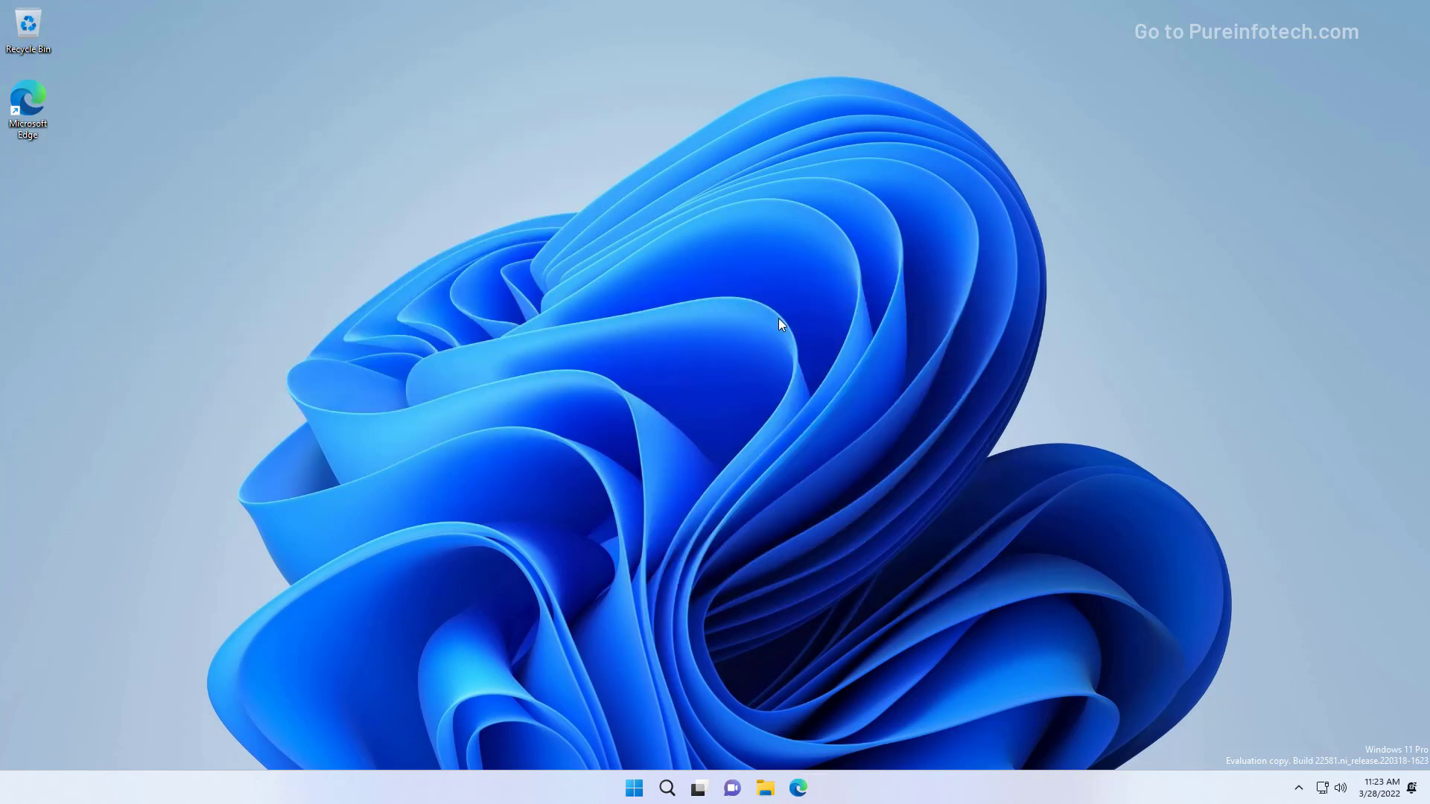